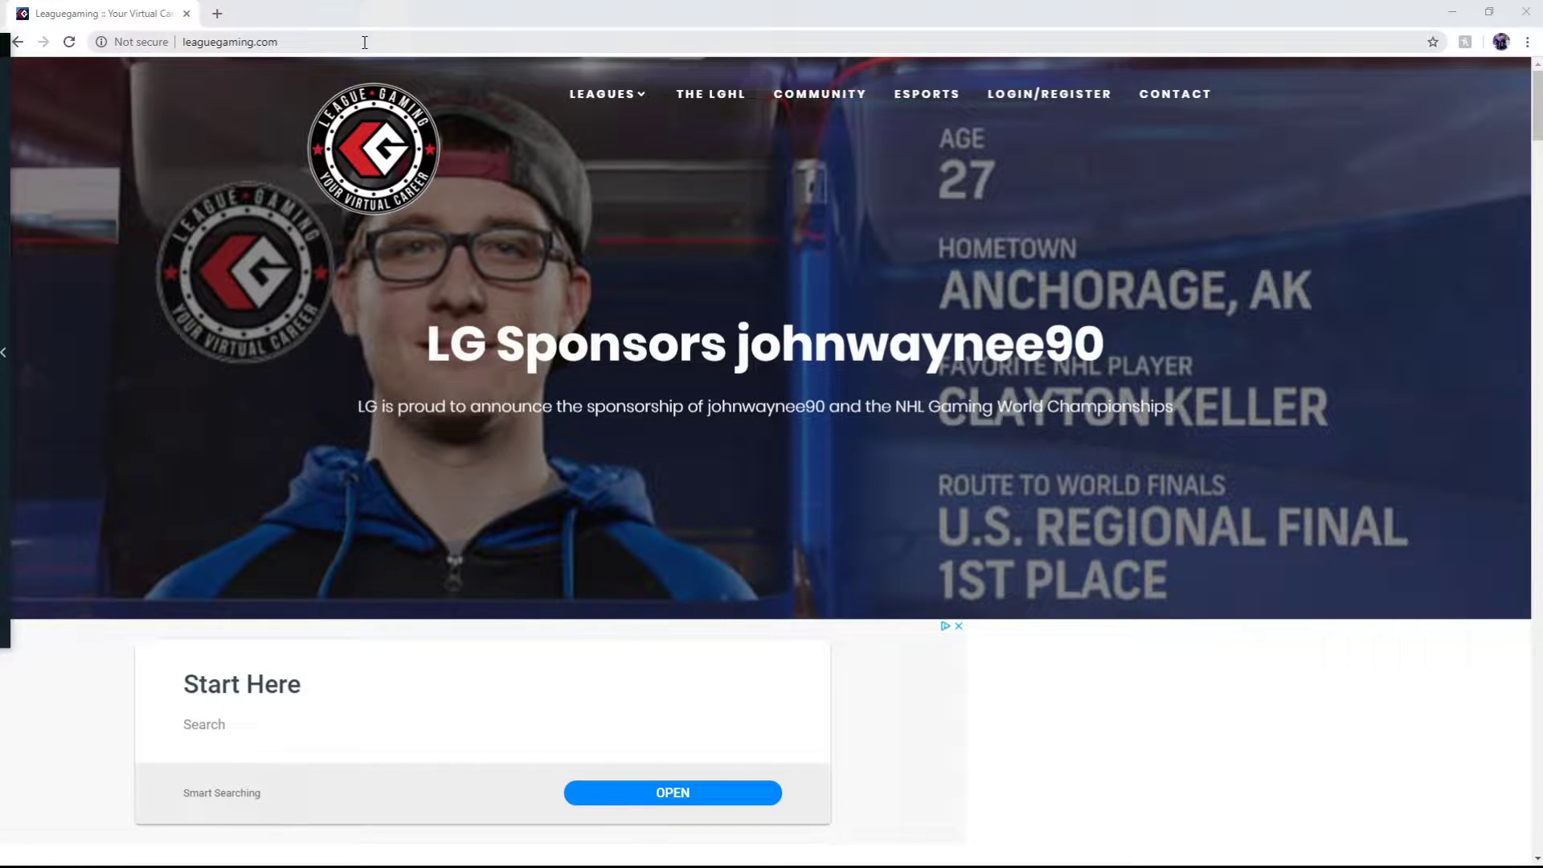
Start a new account registration and bring up the PlayStation sign-up form
{"action": "left_click", "coordinate": [1030, 102]}
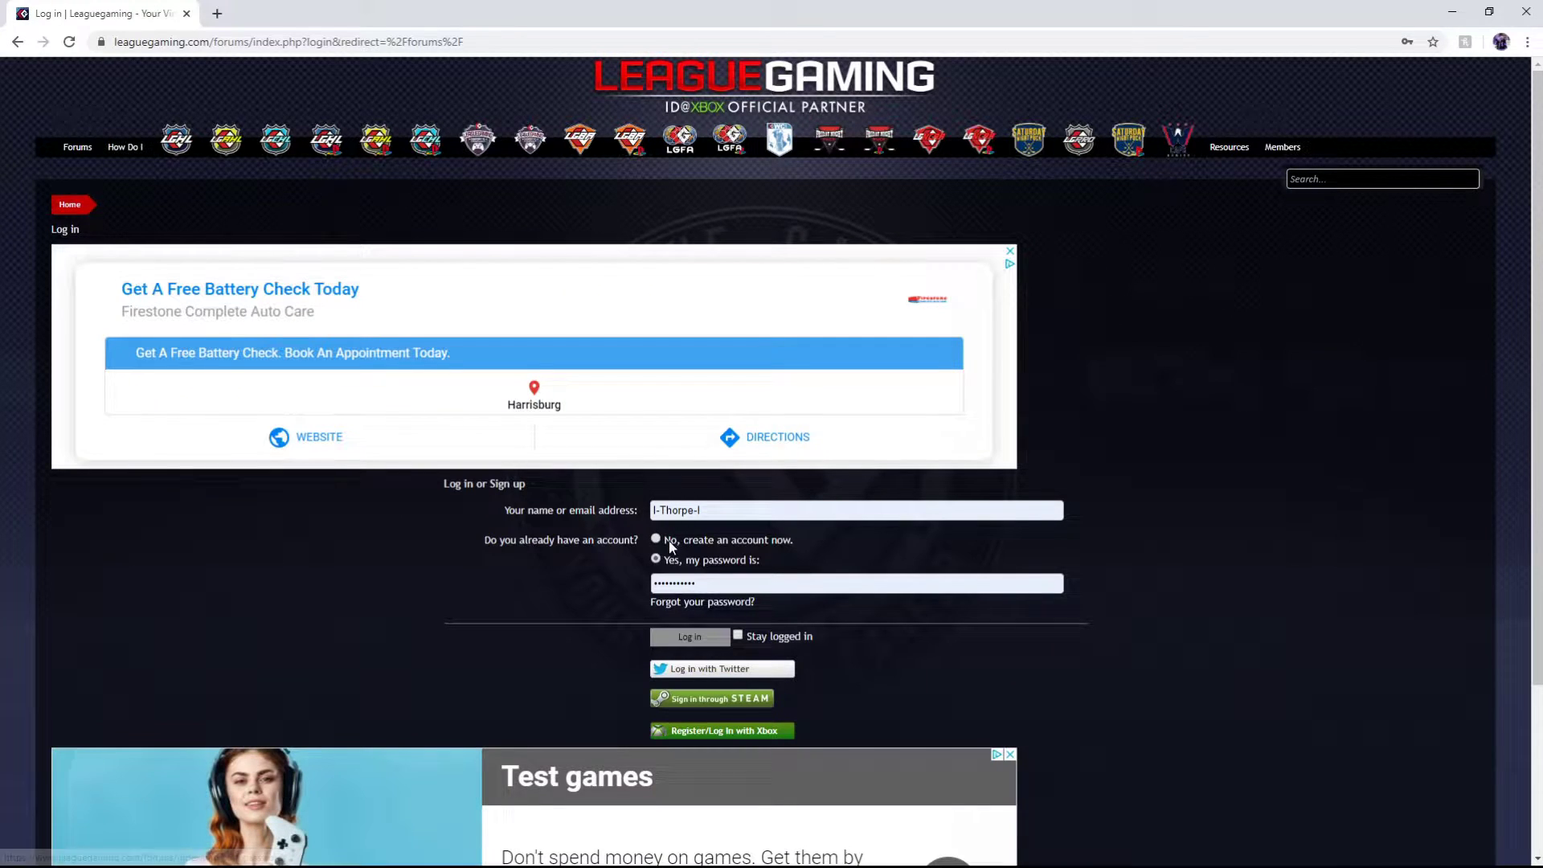
{"action": "left_click", "coordinate": [669, 542]}
{"action": "left_click", "coordinate": [701, 637]}
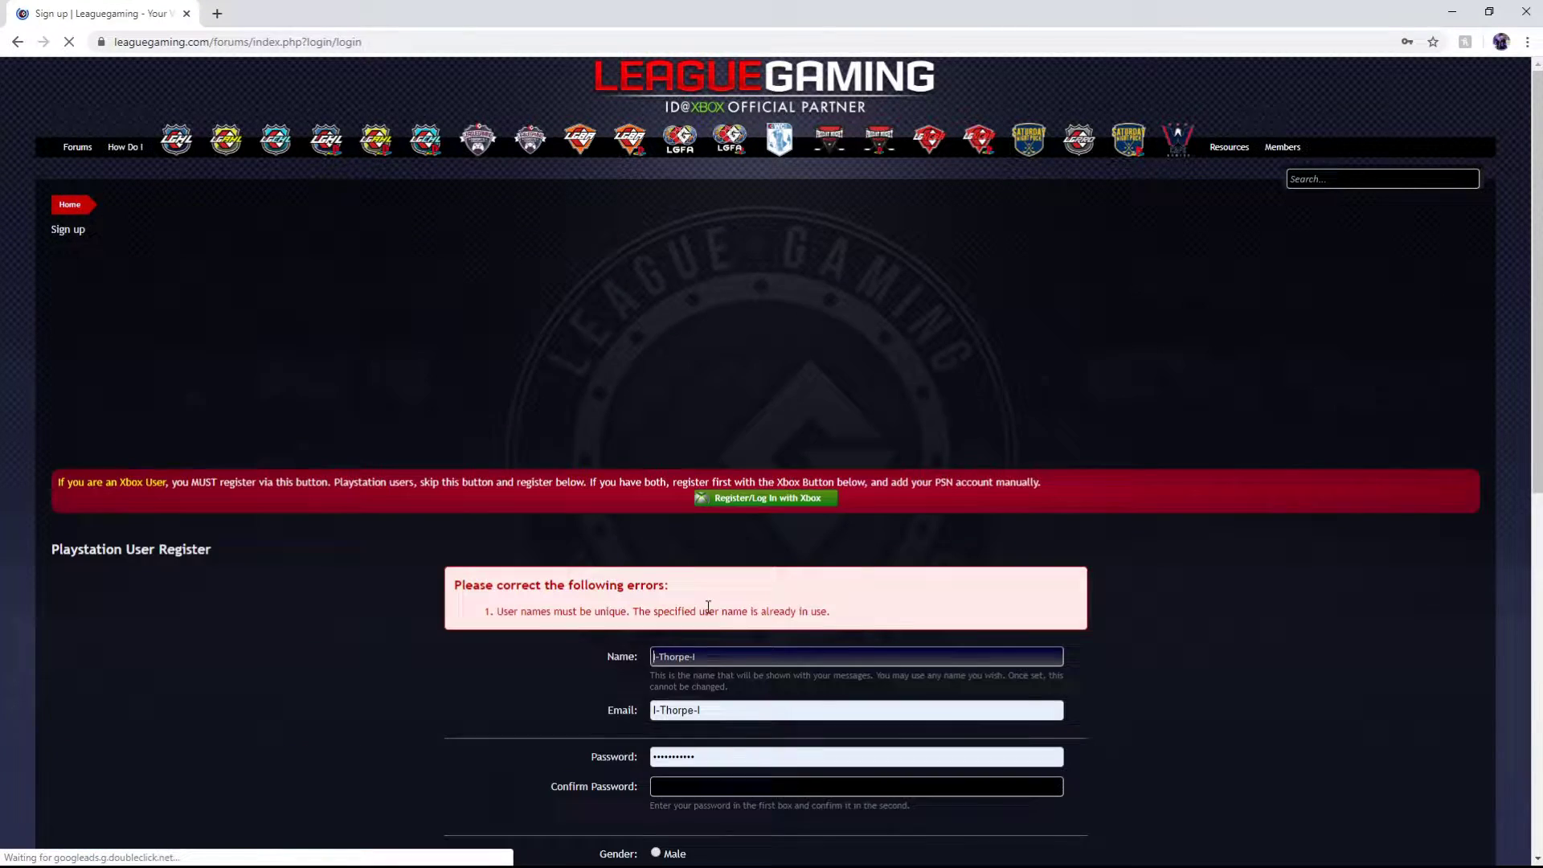
{"action": "scroll", "coordinate": [708, 607], "scroll_direction": "down", "scroll_amount": 5}
{"action": "left_click_drag", "start_coordinate": [699, 256], "coordinate": [645, 256]}
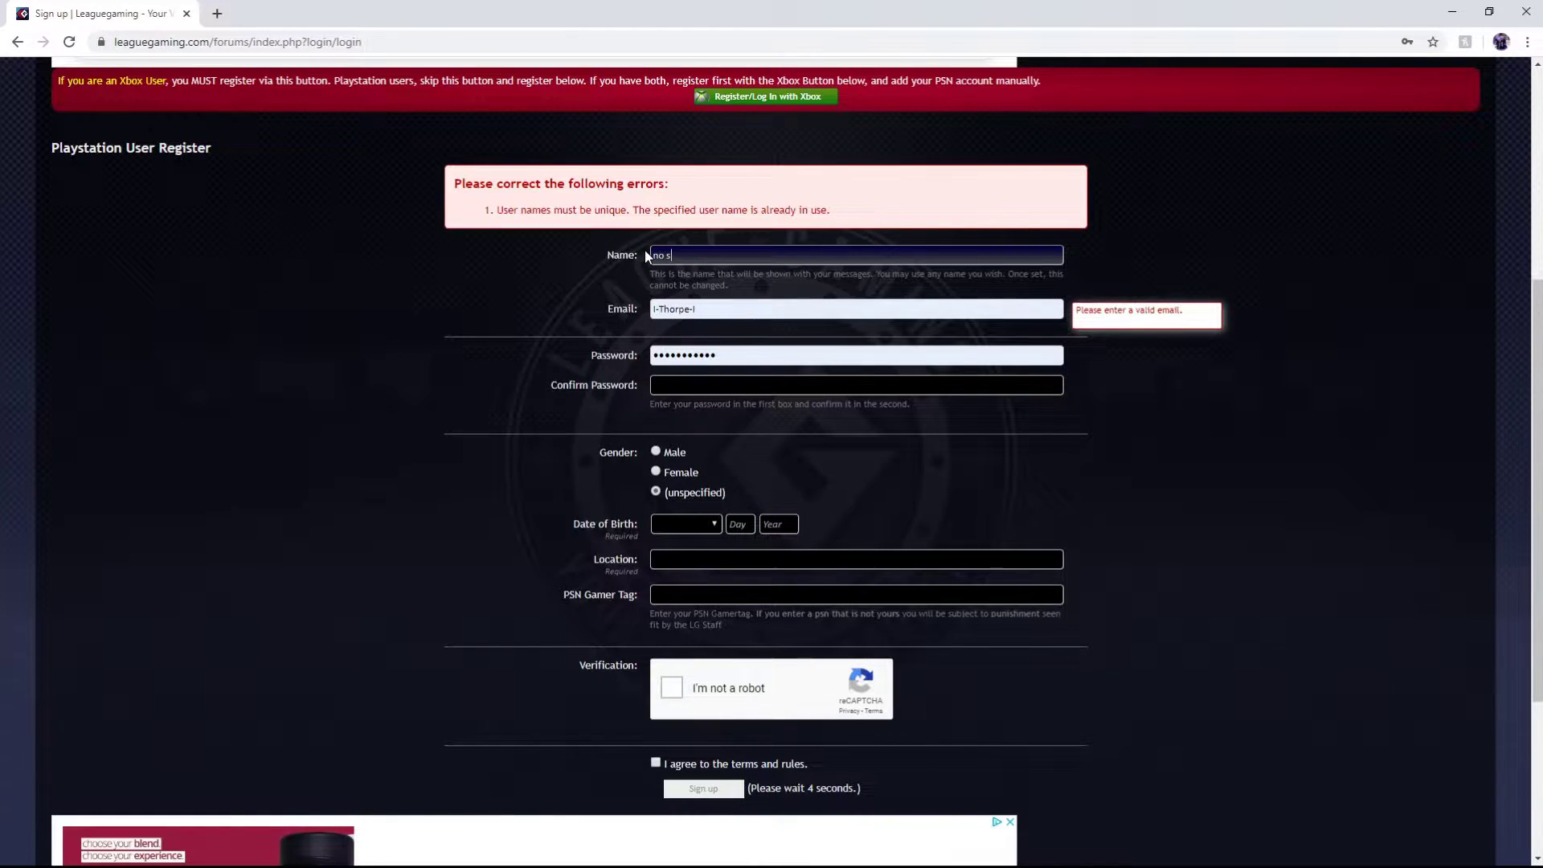
Fill in a new username and an e-mail address, leaving the password field empty
{"action": "type", "text": "no thumbs"}
{"action": "key", "text": "Tab"}
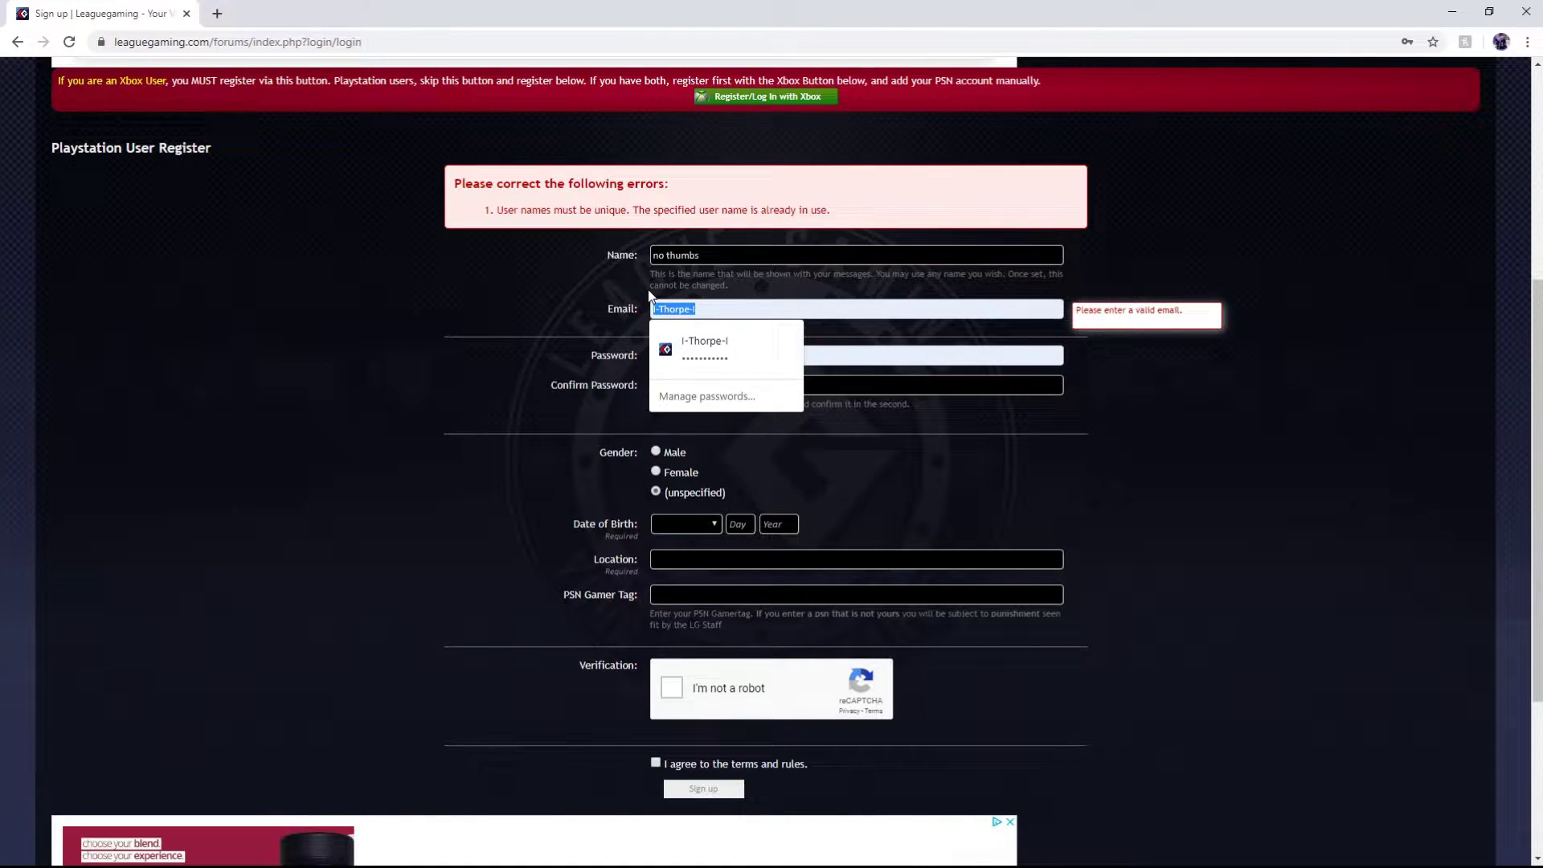
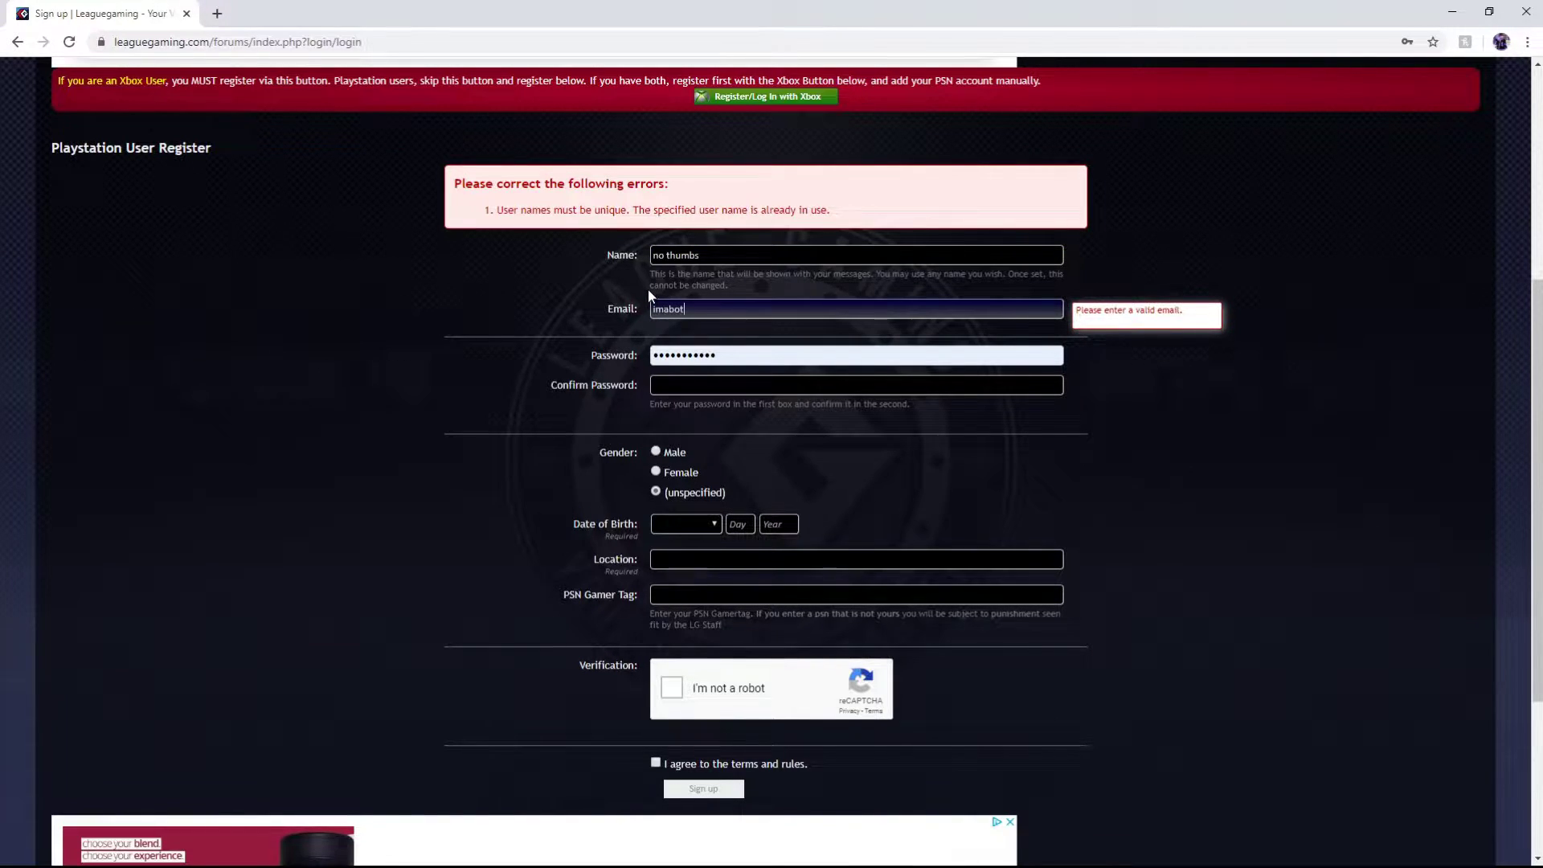
{"action": "key", "text": "Tab"}
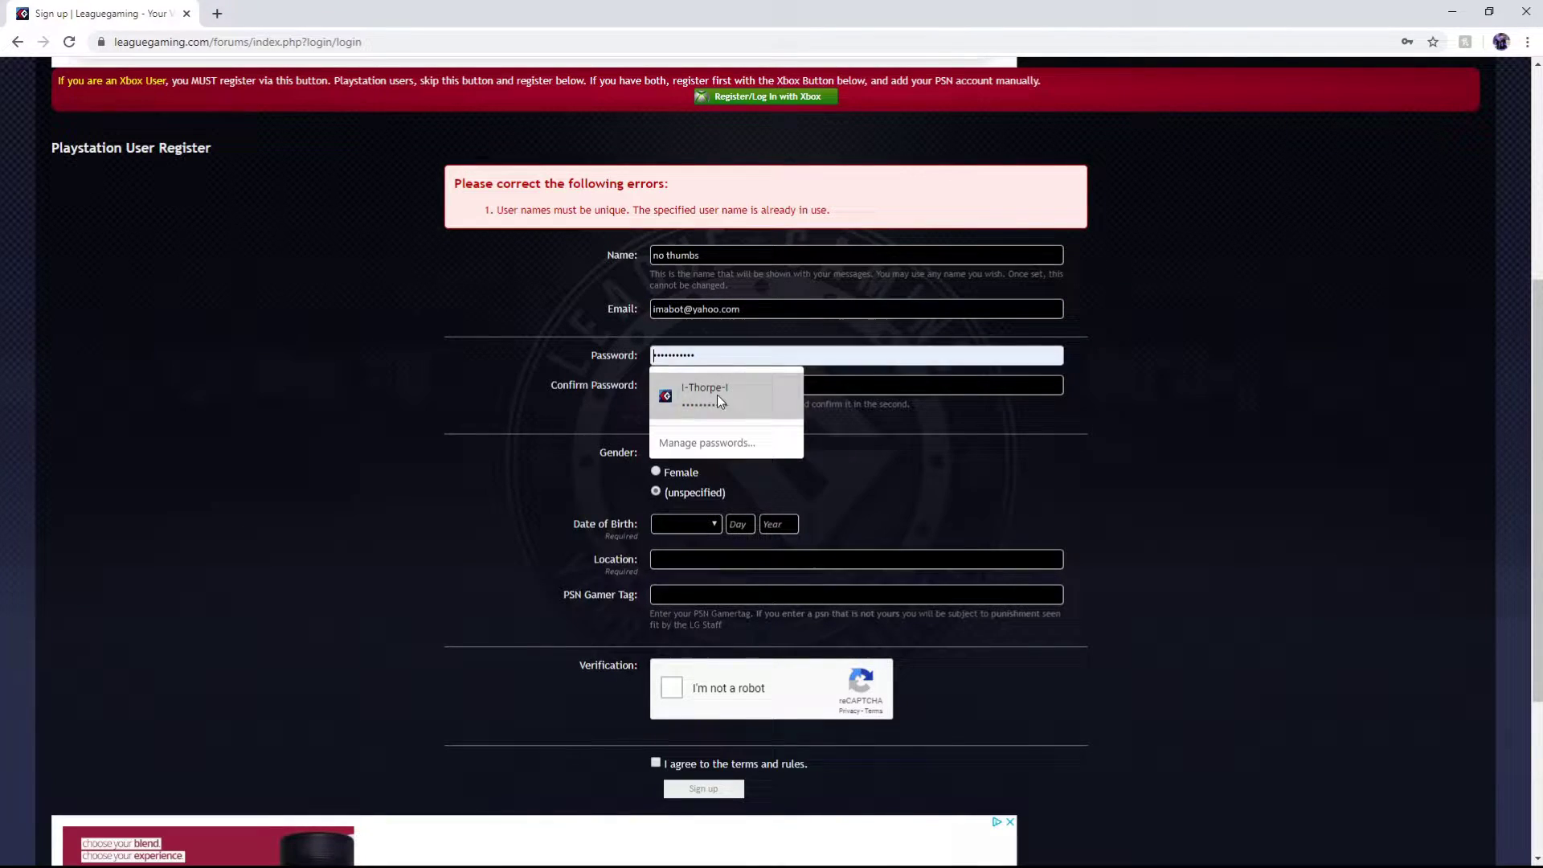
{"action": "left_click", "coordinate": [611, 407]}
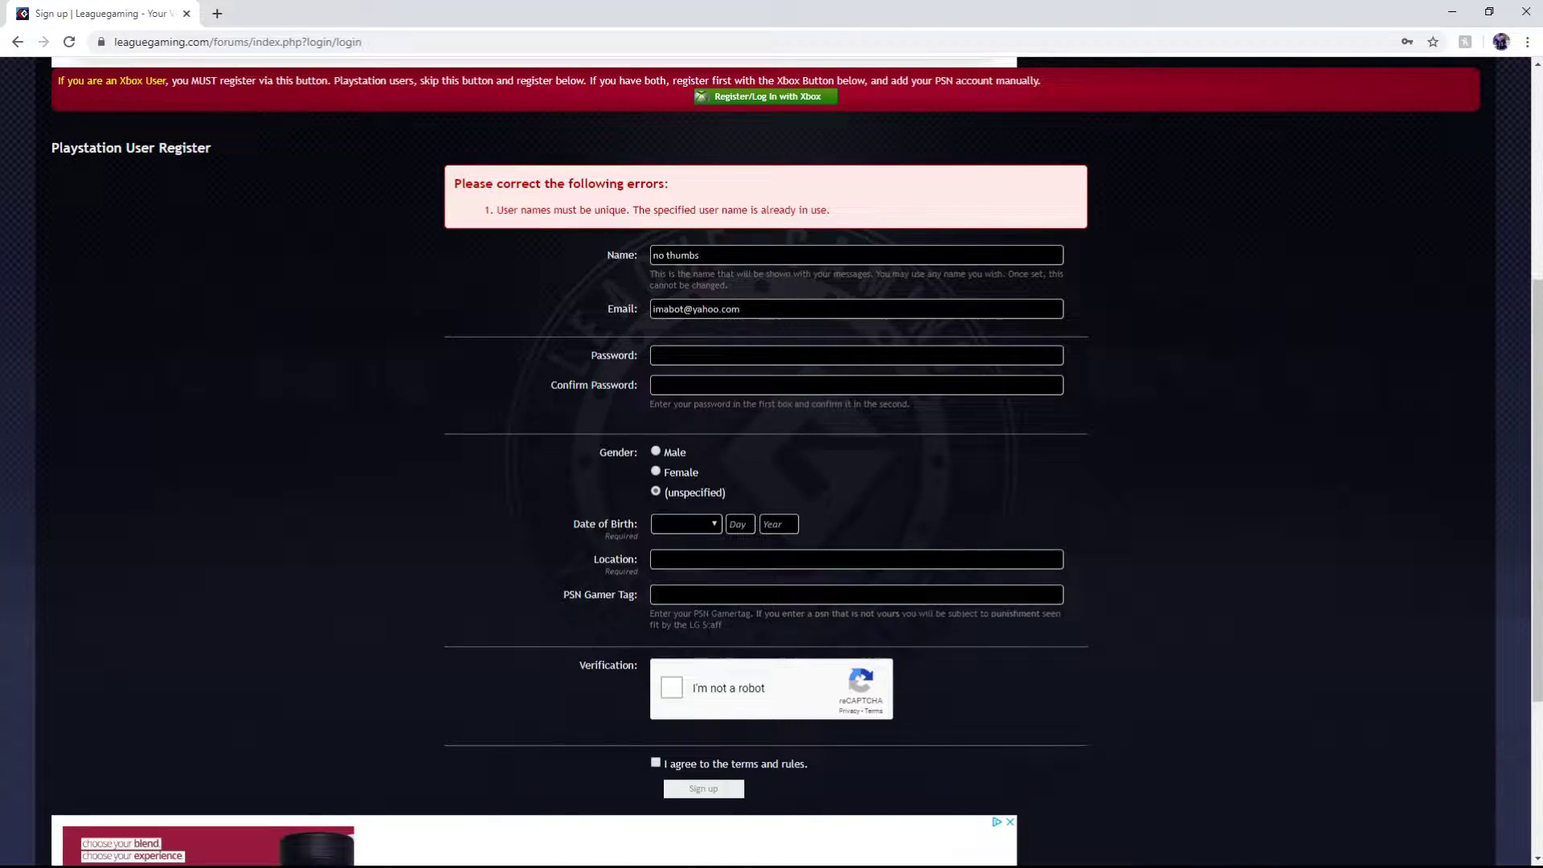
{"action": "scroll", "coordinate": [618, 575], "scroll_direction": "down", "scroll_amount": 2}
{"action": "scroll", "coordinate": [443, 402], "scroll_direction": "up", "scroll_amount": 4}
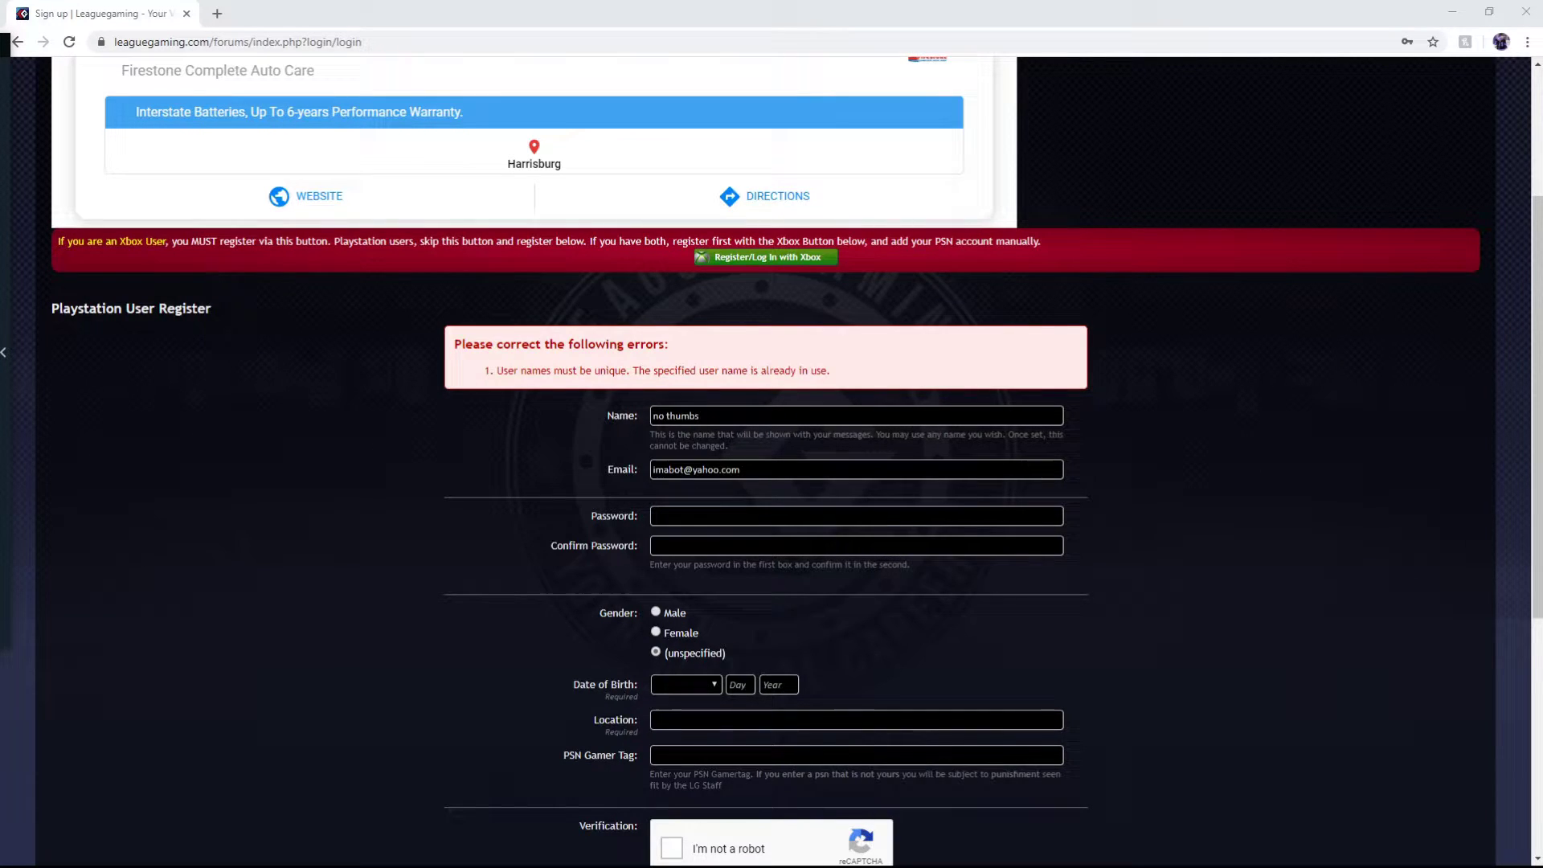
{"action": "scroll", "coordinate": [490, 221], "scroll_direction": "up", "scroll_amount": 3}
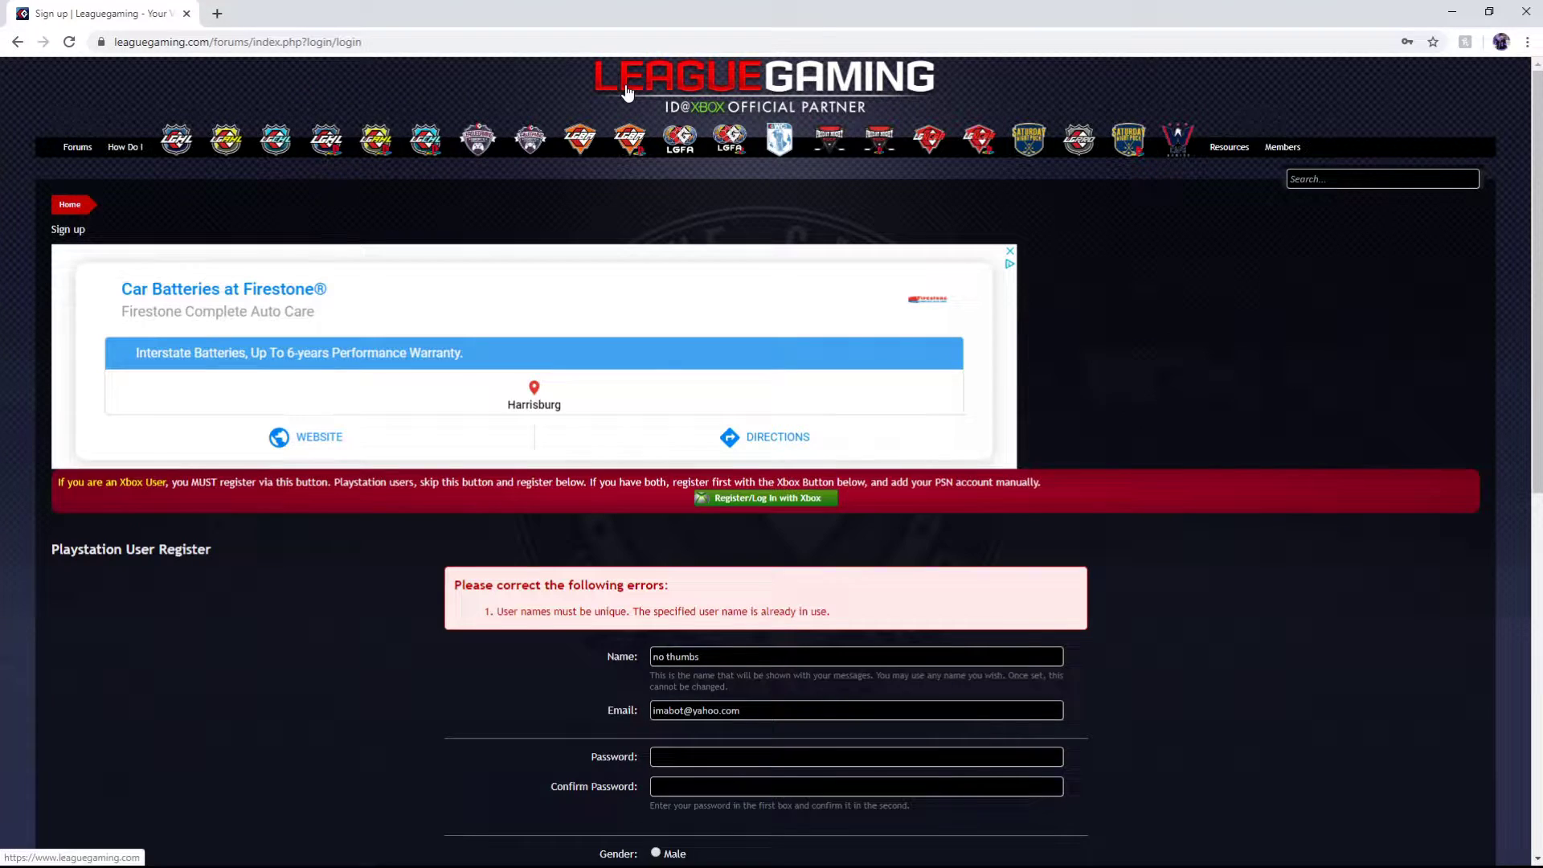
Return to the homepage and open the 'How Do I Signup For A League?' guide
{"action": "left_click", "coordinate": [692, 97]}
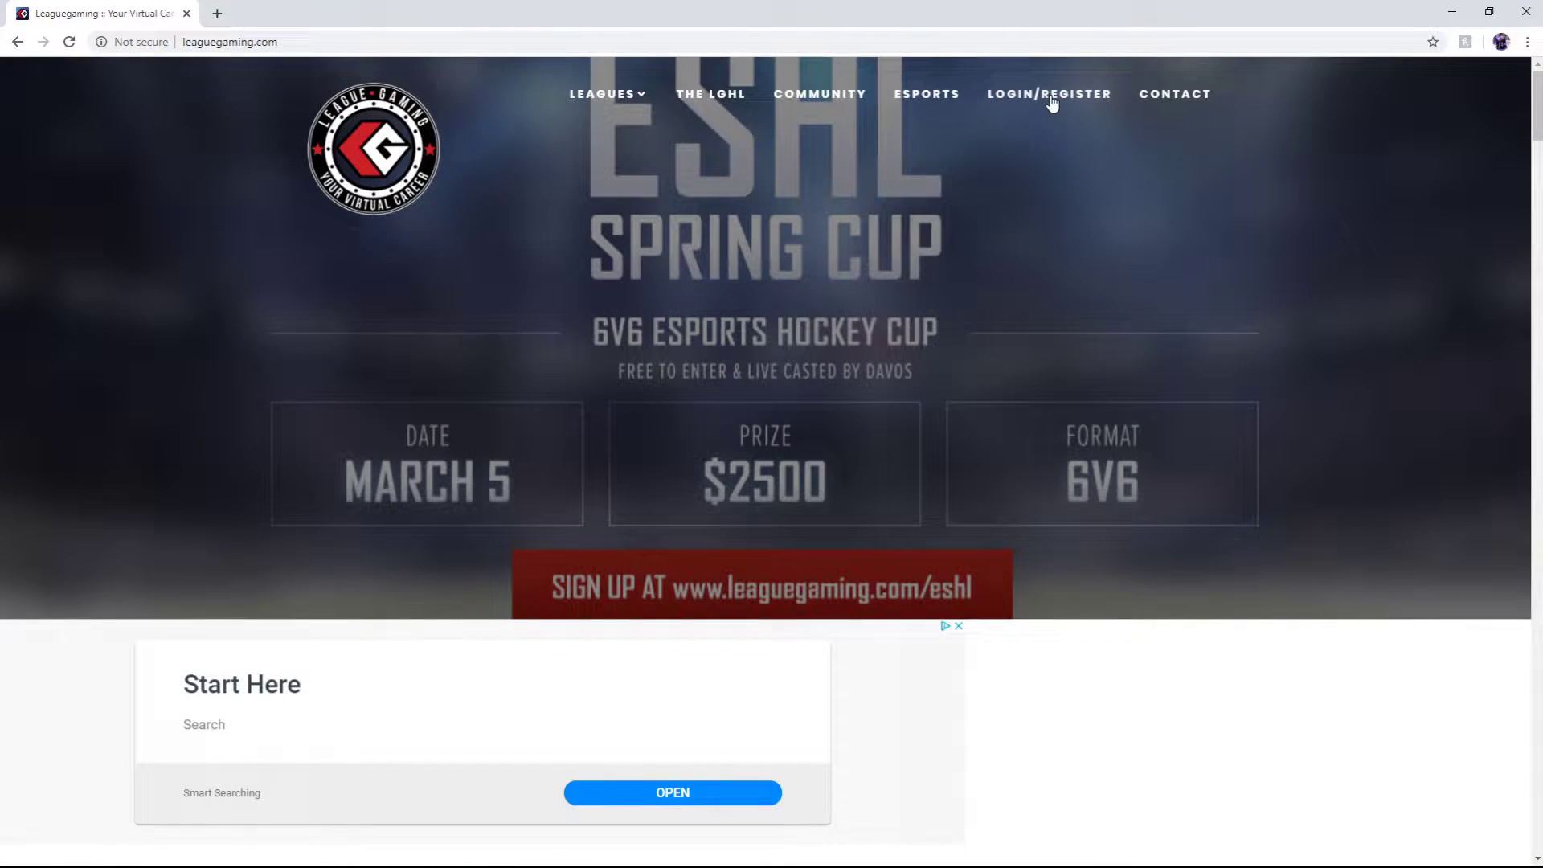
{"action": "left_click", "coordinate": [1050, 112]}
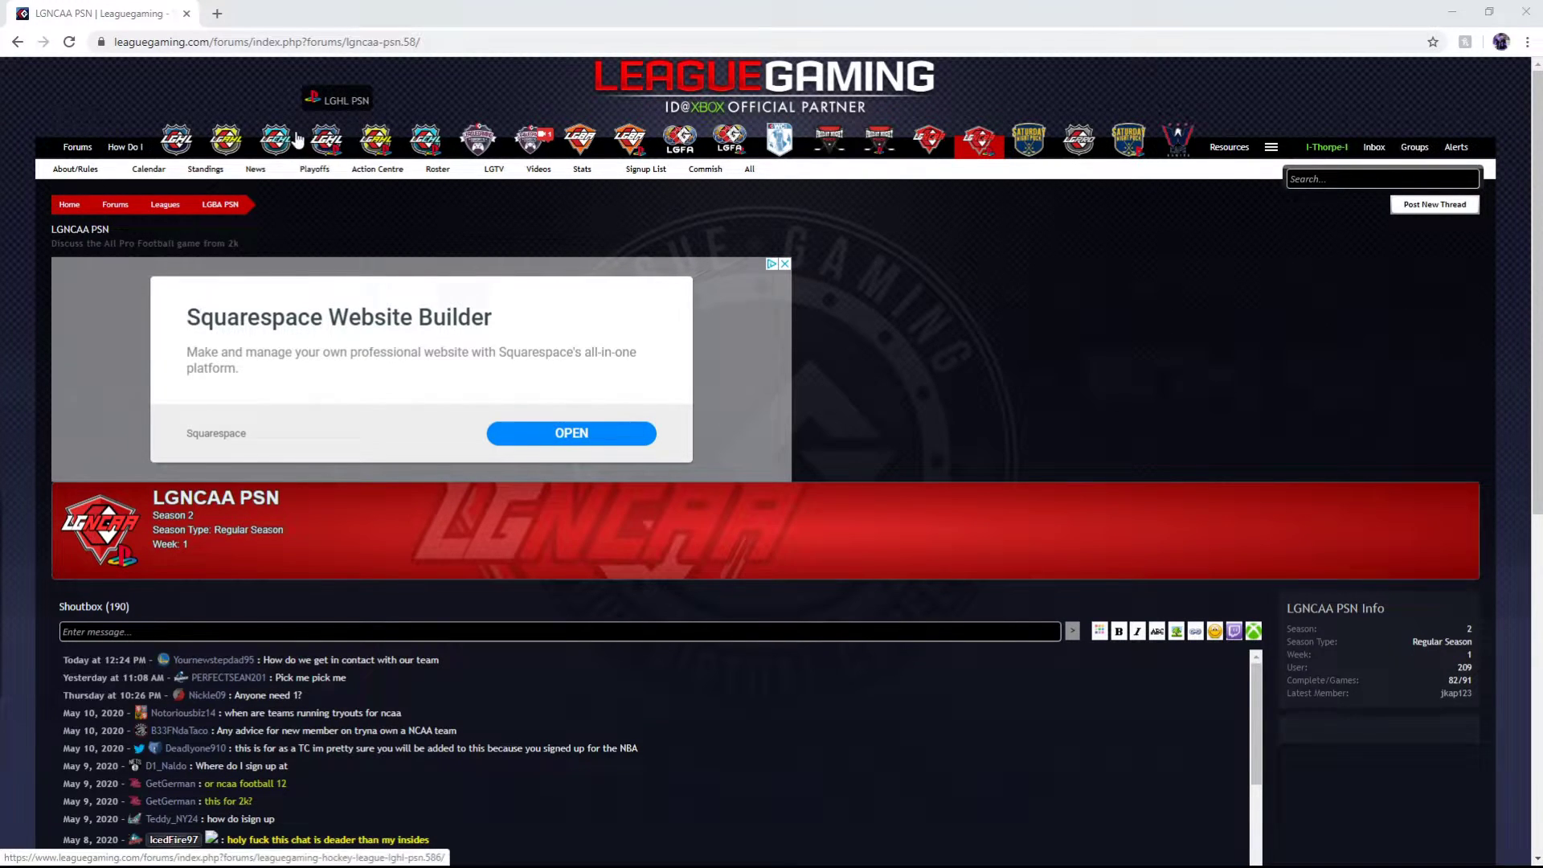
{"action": "left_click", "coordinate": [117, 165]}
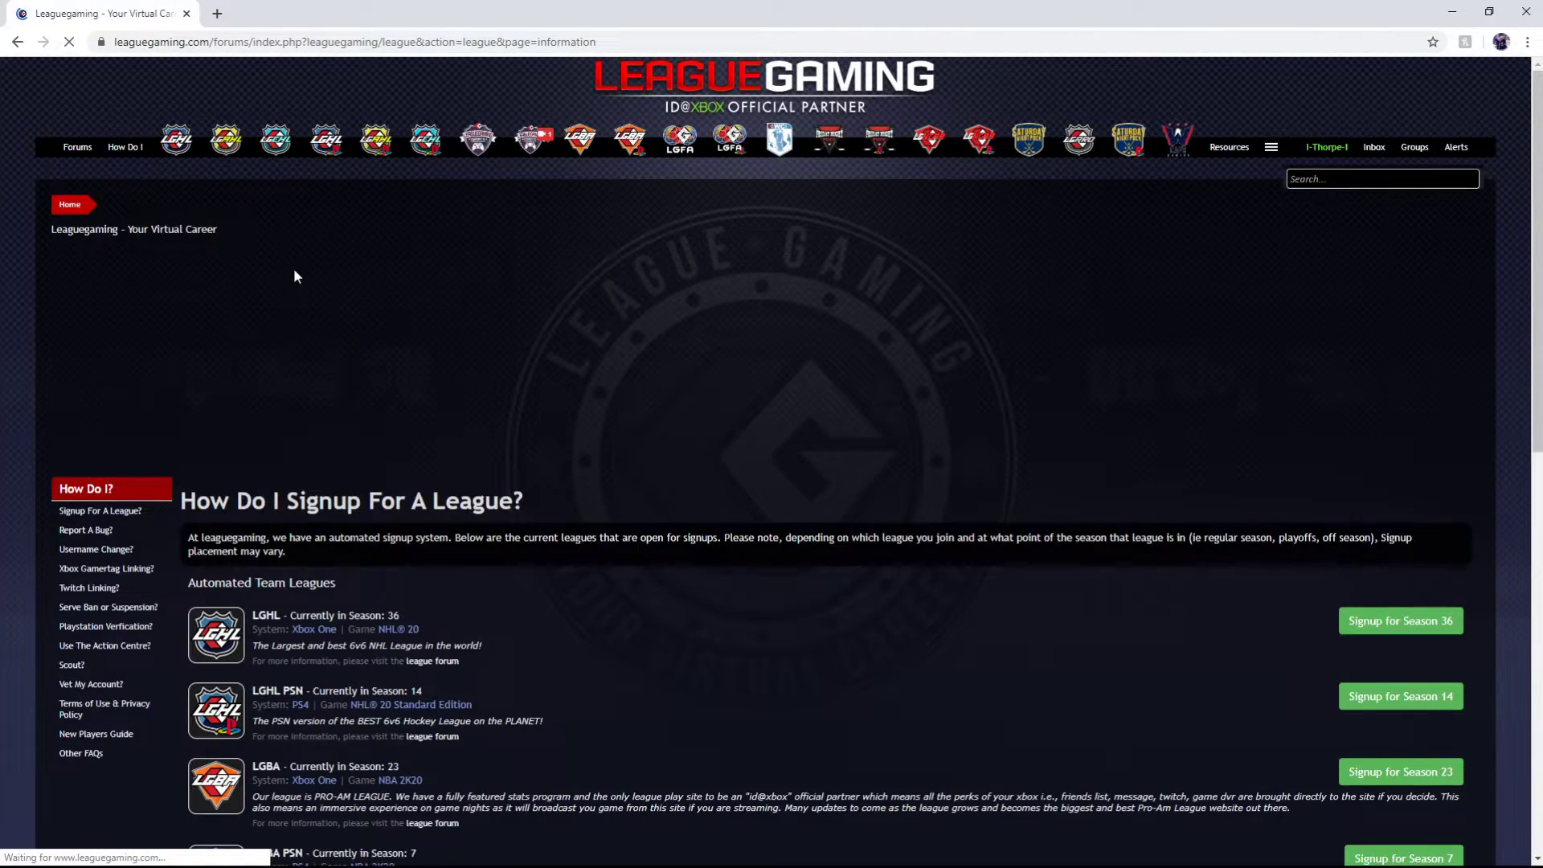
{"action": "scroll", "coordinate": [166, 408], "scroll_direction": "down", "scroll_amount": 2}
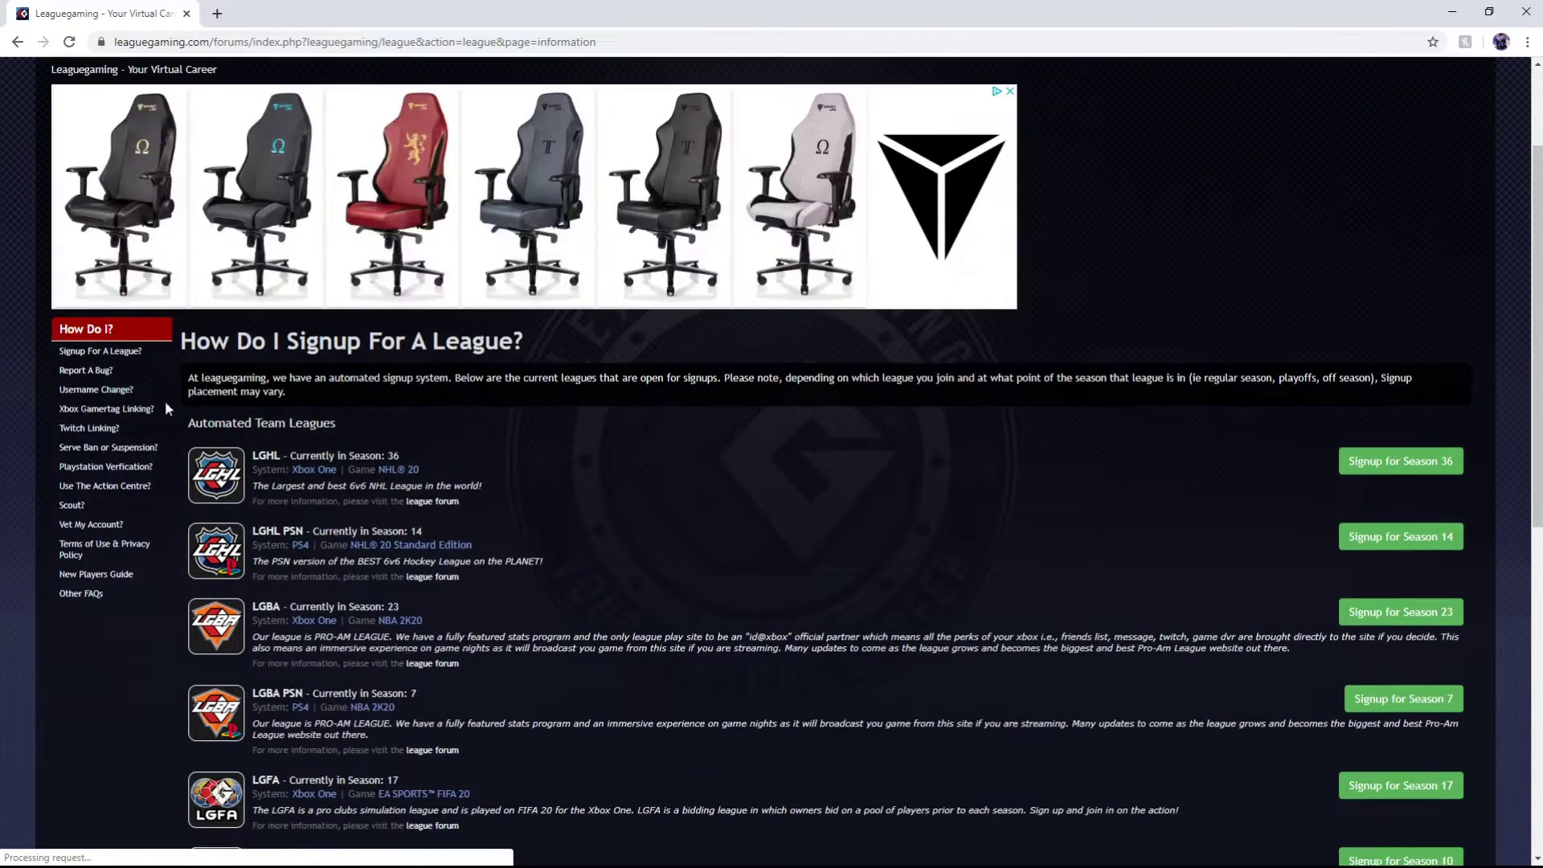
Open the Playstation Verification guide and highlight the code for the PSN 'About Me' field
{"action": "left_click", "coordinate": [131, 472]}
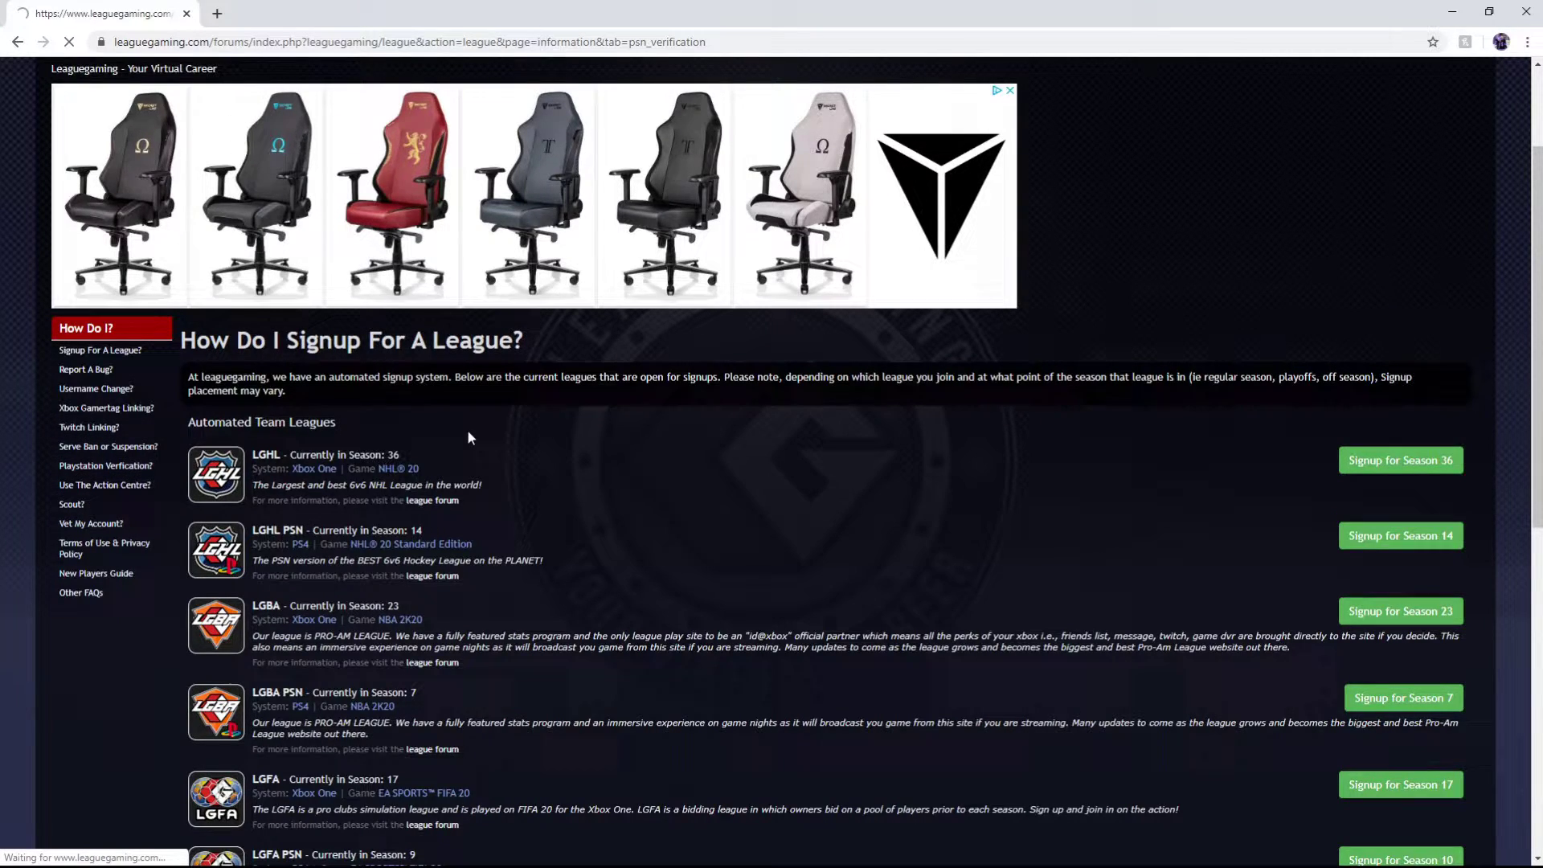
{"action": "scroll", "coordinate": [466, 434], "scroll_direction": "down", "scroll_amount": 4}
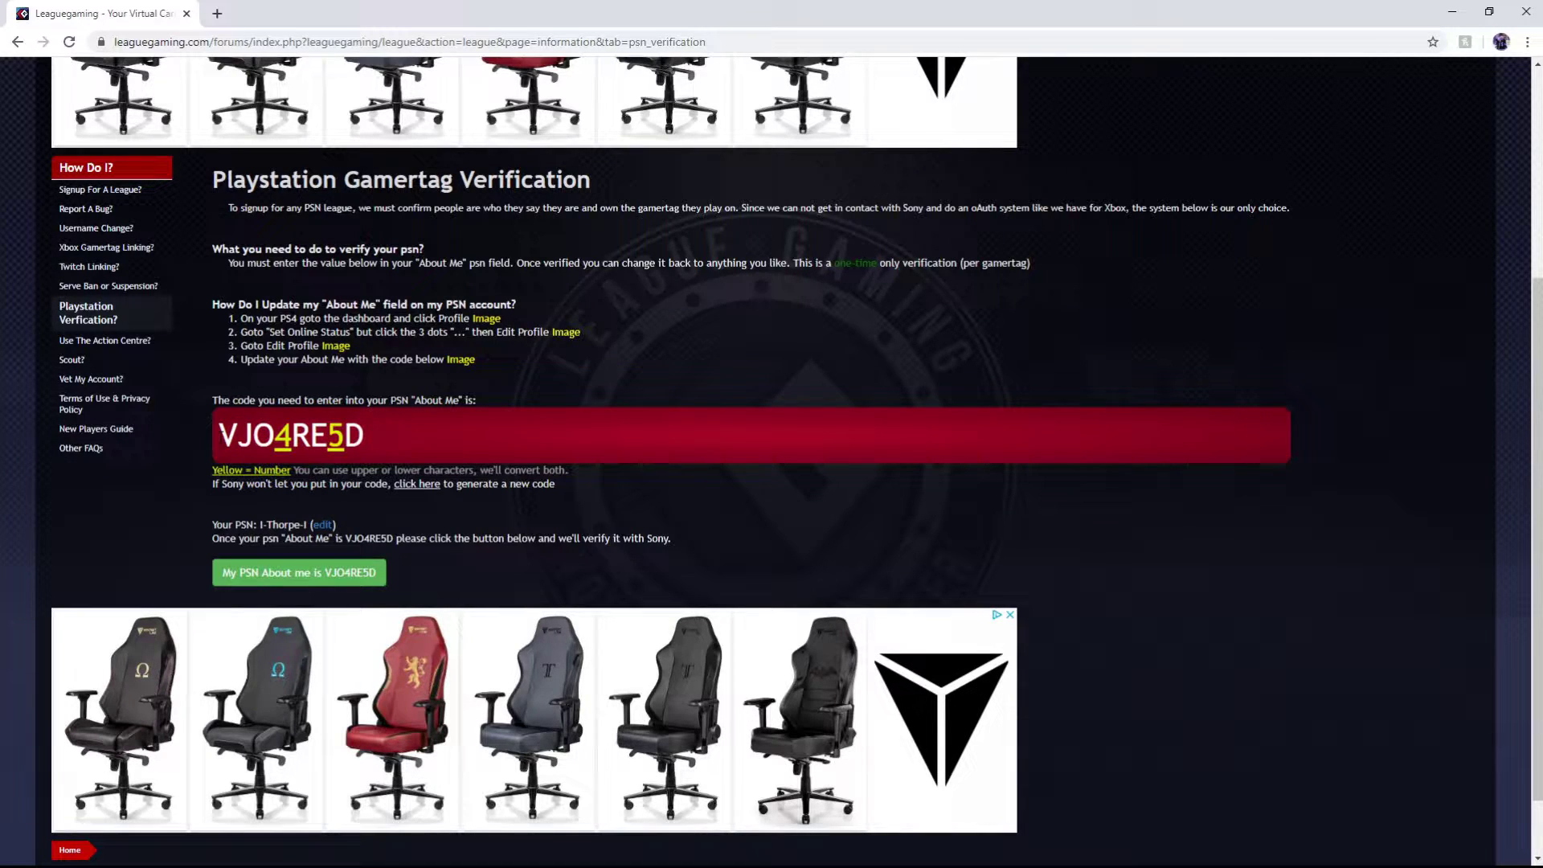
{"action": "left_click_drag", "start_coordinate": [215, 435], "coordinate": [373, 447]}
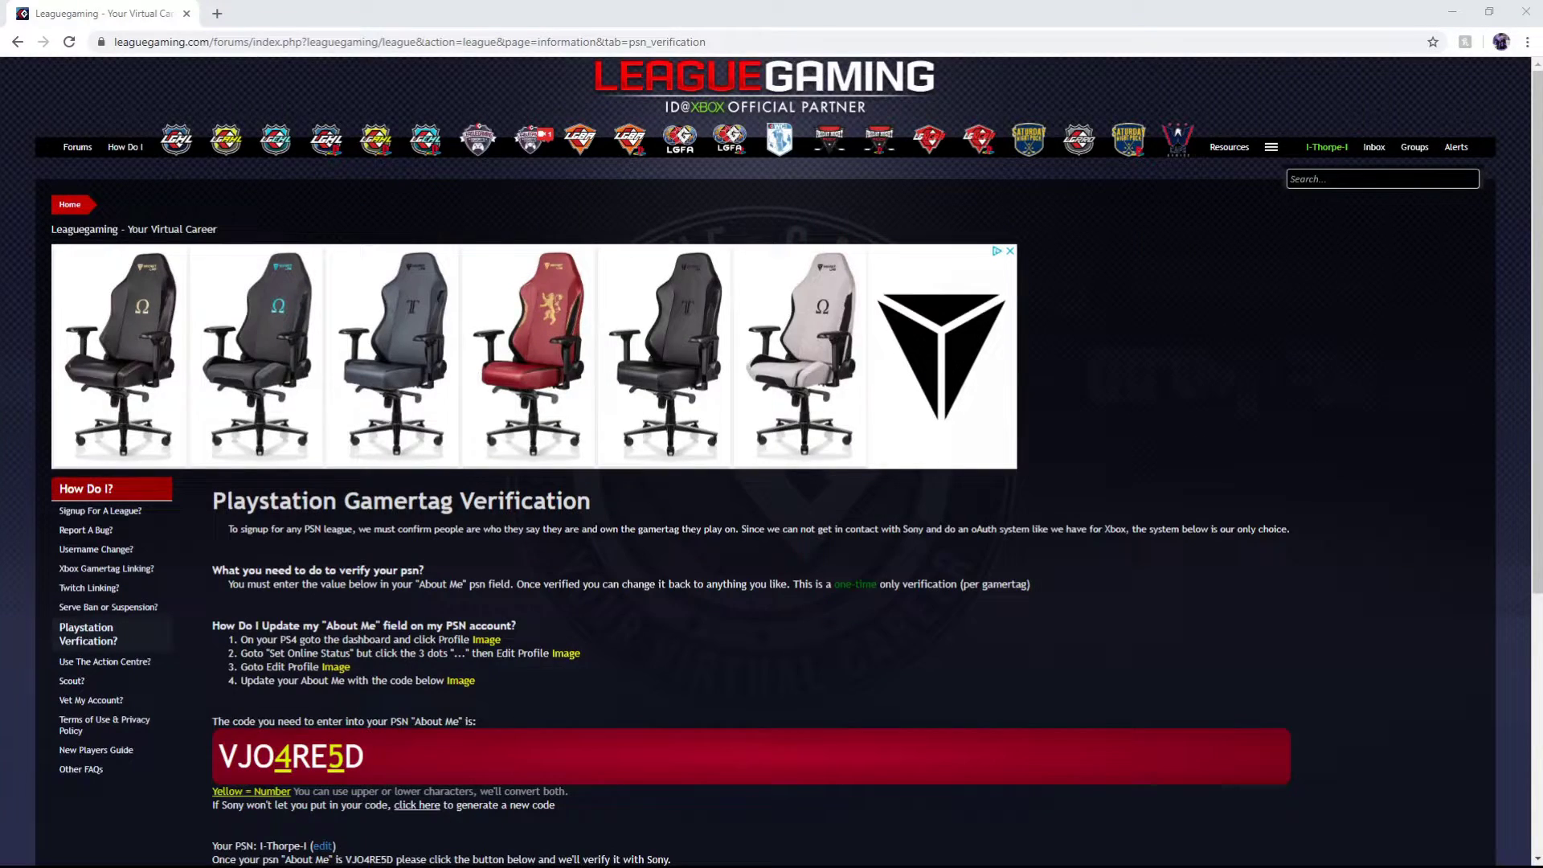
{"action": "scroll", "coordinate": [286, 532], "scroll_direction": "down", "scroll_amount": 1}
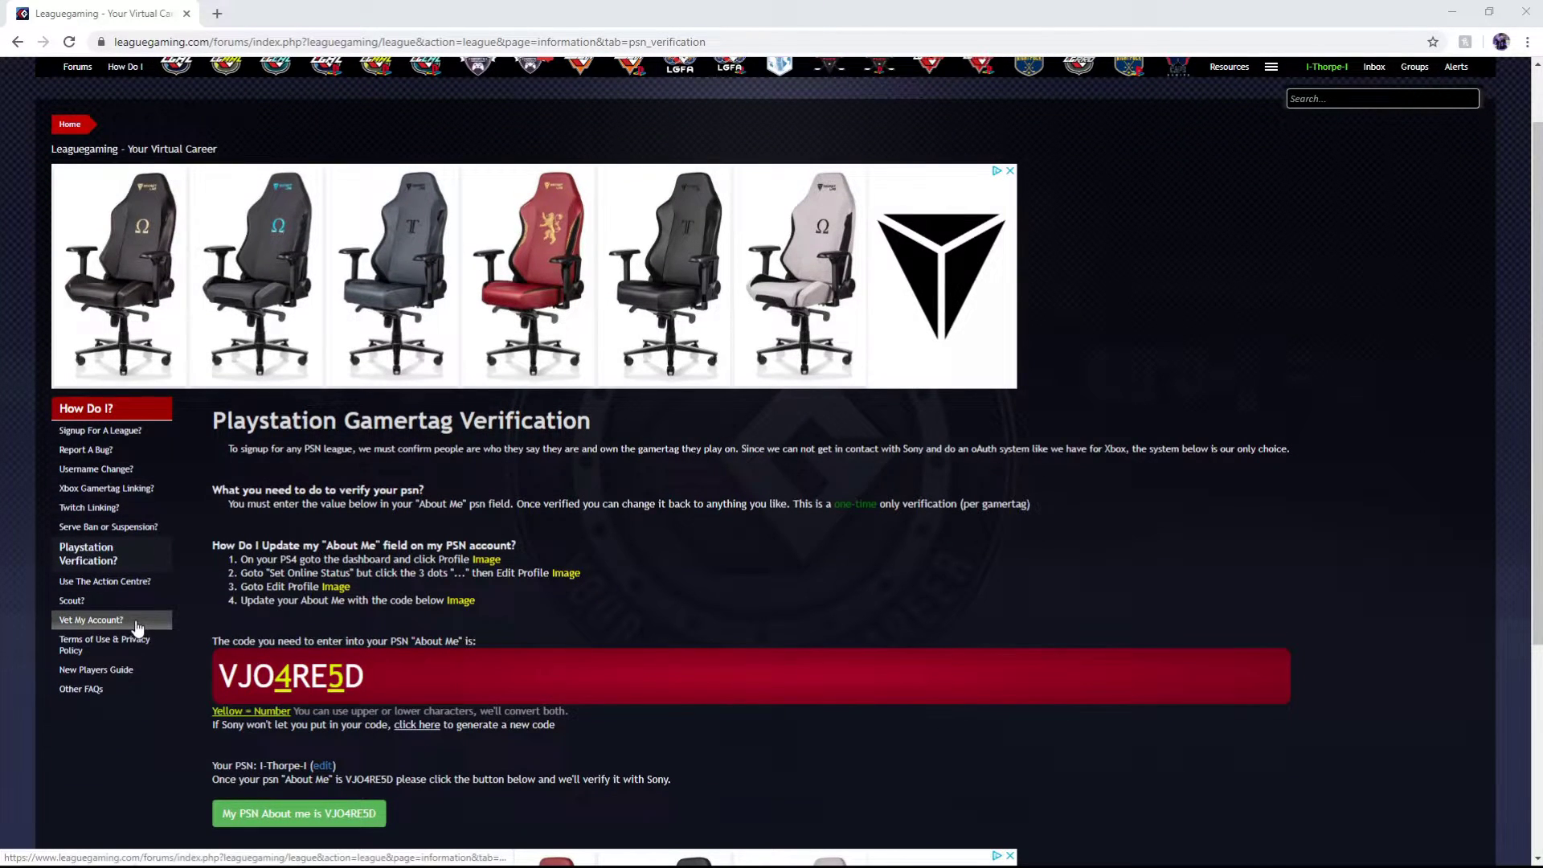
Open the 'Vet My Account?' guide and follow its link to the Action Centre
{"action": "left_click", "coordinate": [92, 621]}
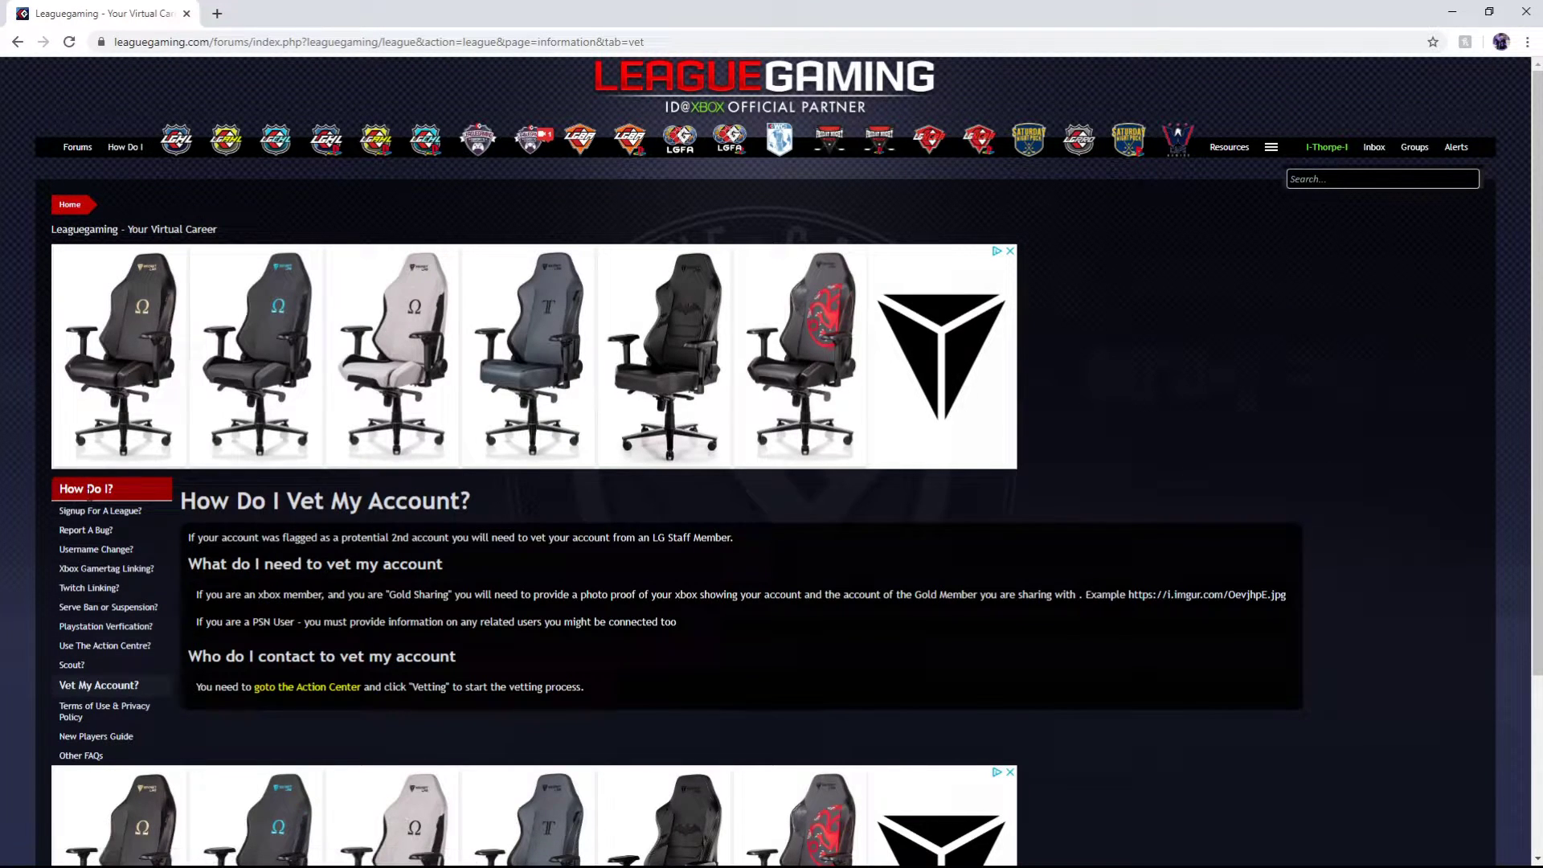
{"action": "scroll", "coordinate": [330, 553], "scroll_direction": "down", "scroll_amount": 2}
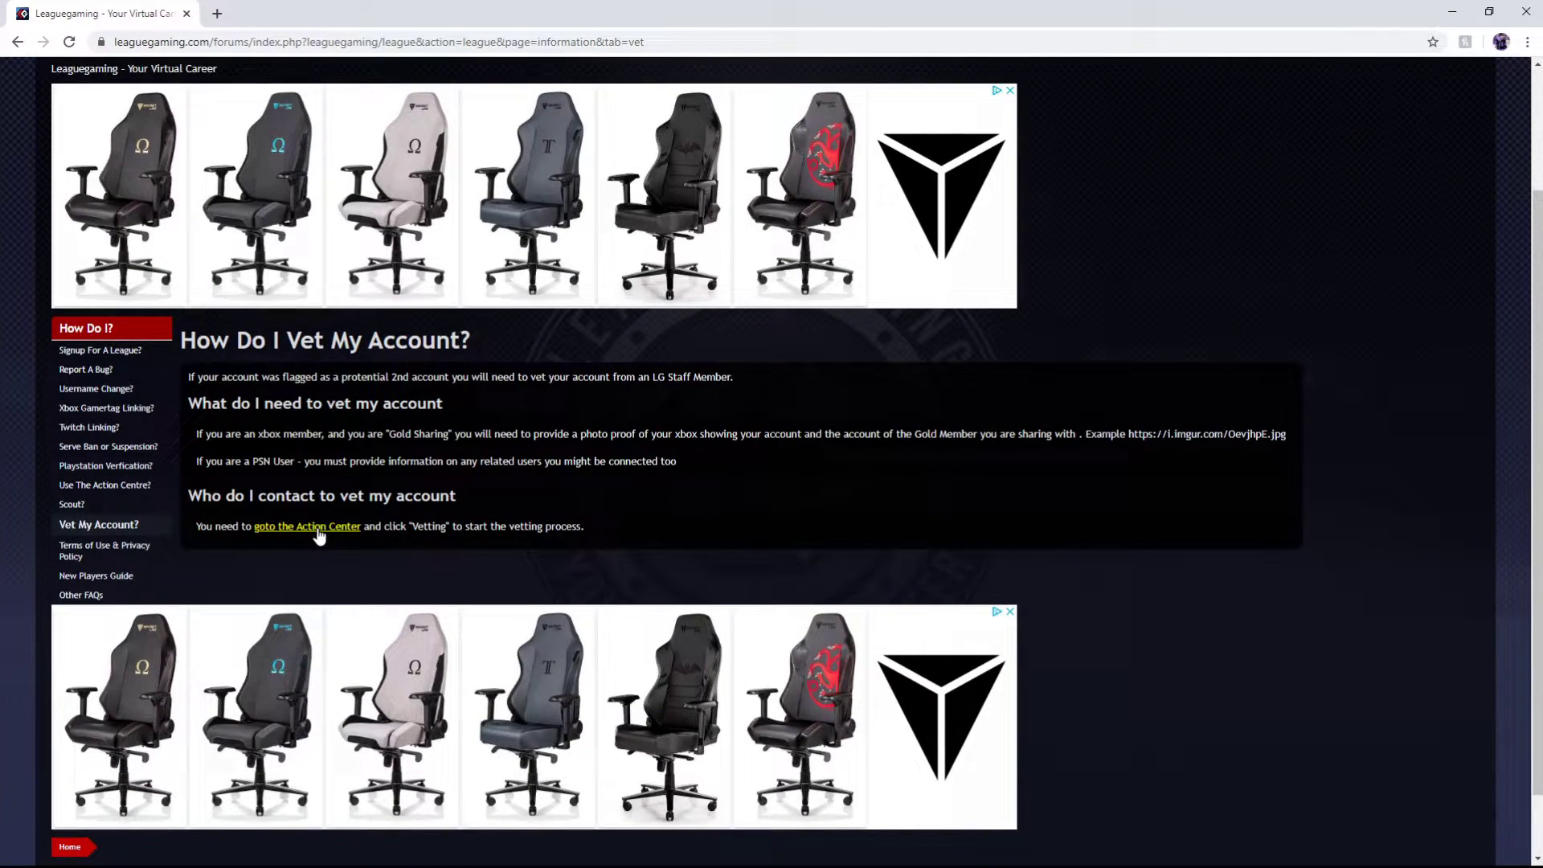
{"action": "left_click", "coordinate": [317, 528]}
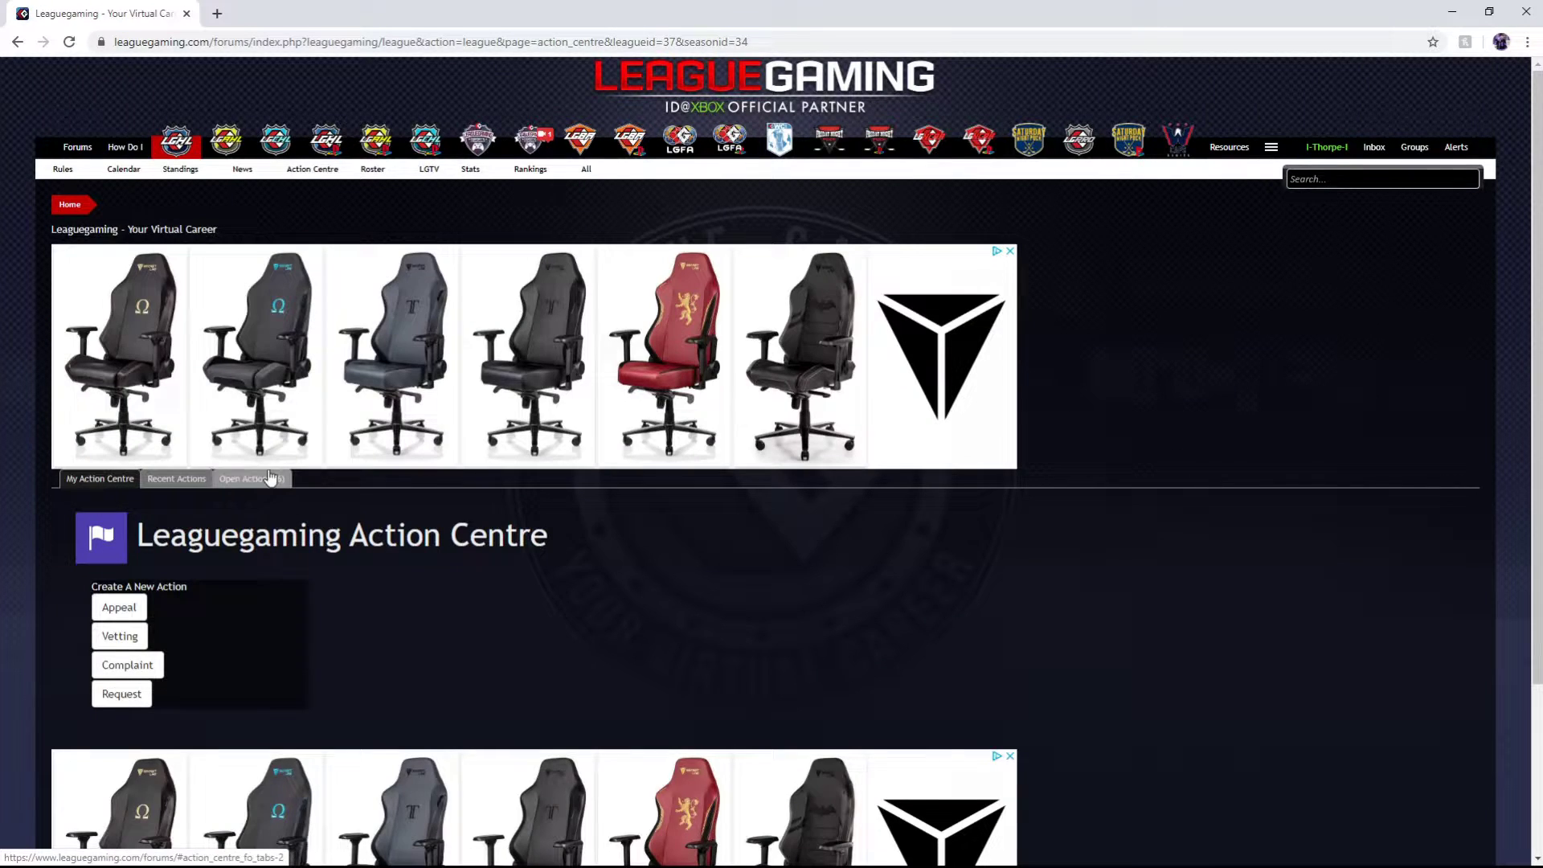
{"action": "scroll", "coordinate": [165, 475], "scroll_direction": "down", "scroll_amount": 2}
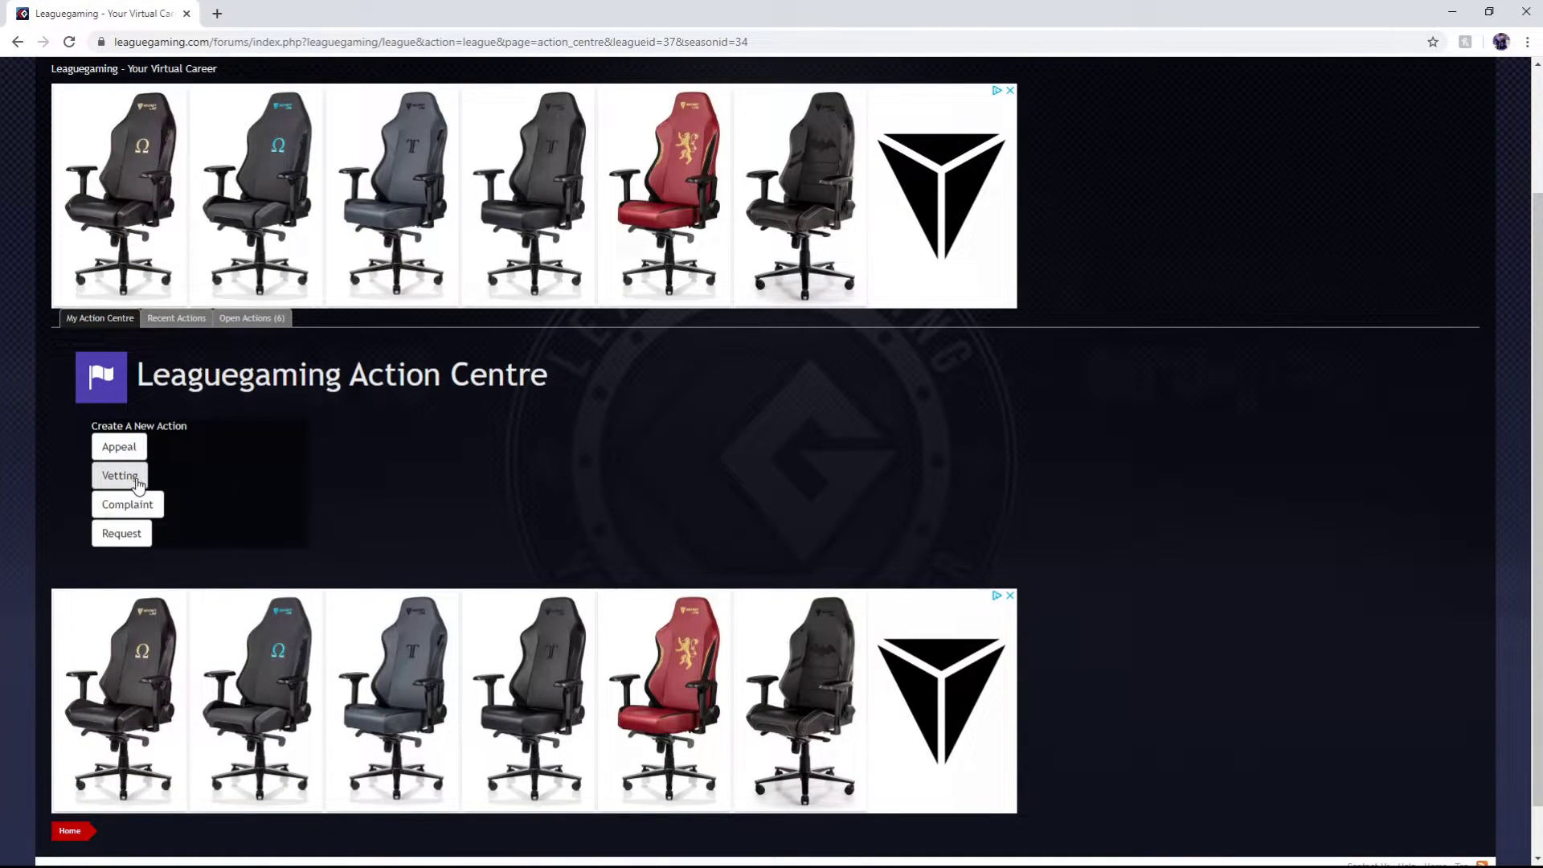
Start a Vetting action and choose PlayStation to show its vetting application form
{"action": "left_click", "coordinate": [134, 486]}
{"action": "scroll", "coordinate": [233, 510], "scroll_direction": "down", "scroll_amount": 2}
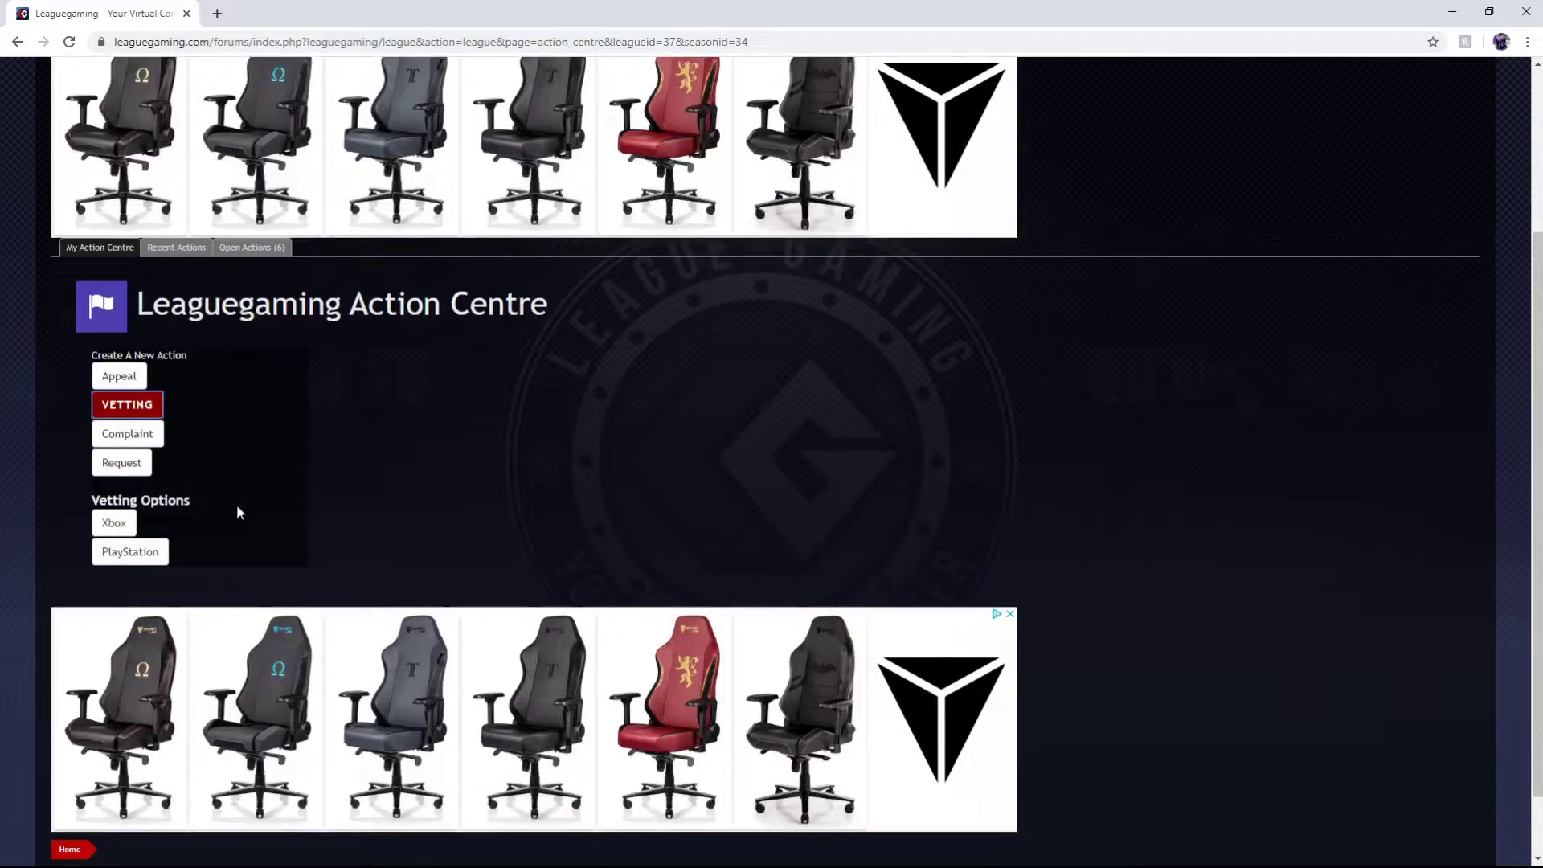
{"action": "left_click", "coordinate": [134, 471]}
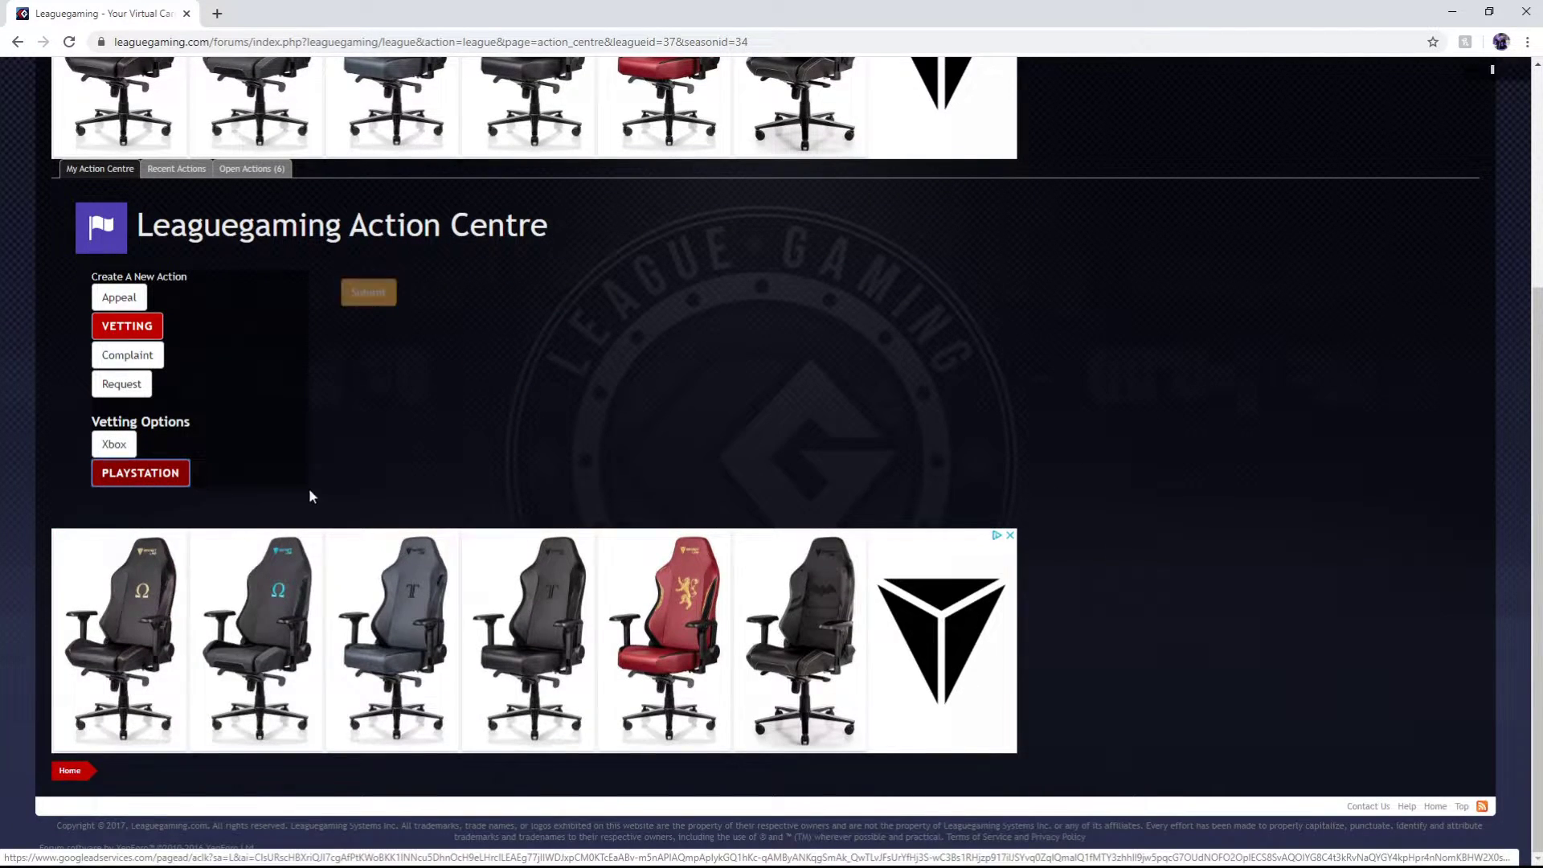
{"action": "scroll", "coordinate": [471, 440], "scroll_direction": "down", "scroll_amount": 2}
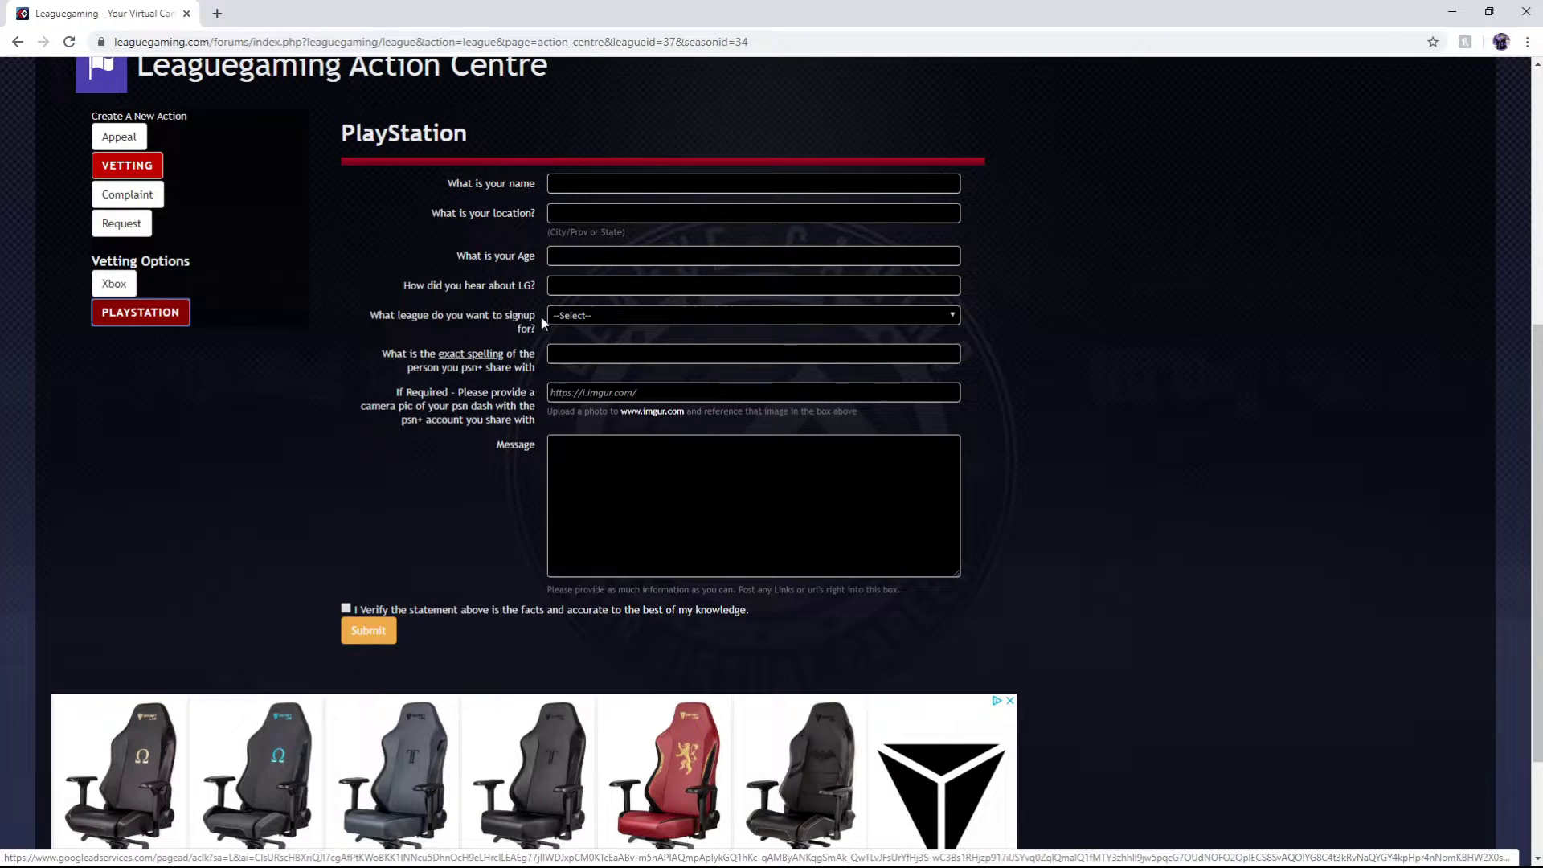
{"action": "double_click", "coordinate": [410, 355]}
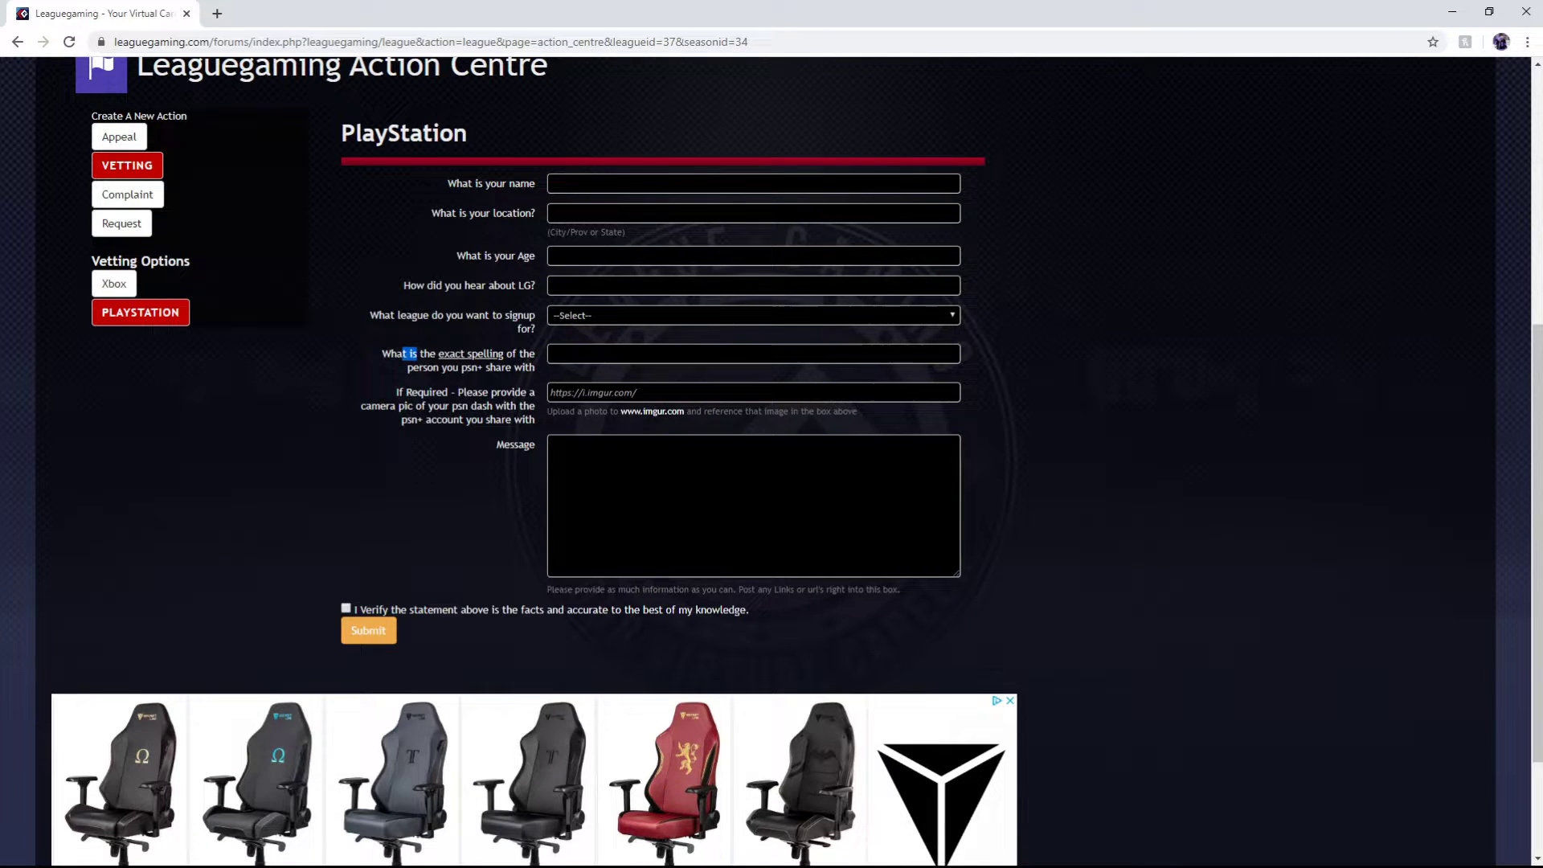
{"action": "scroll", "coordinate": [772, 450], "scroll_direction": "up", "scroll_amount": 3}
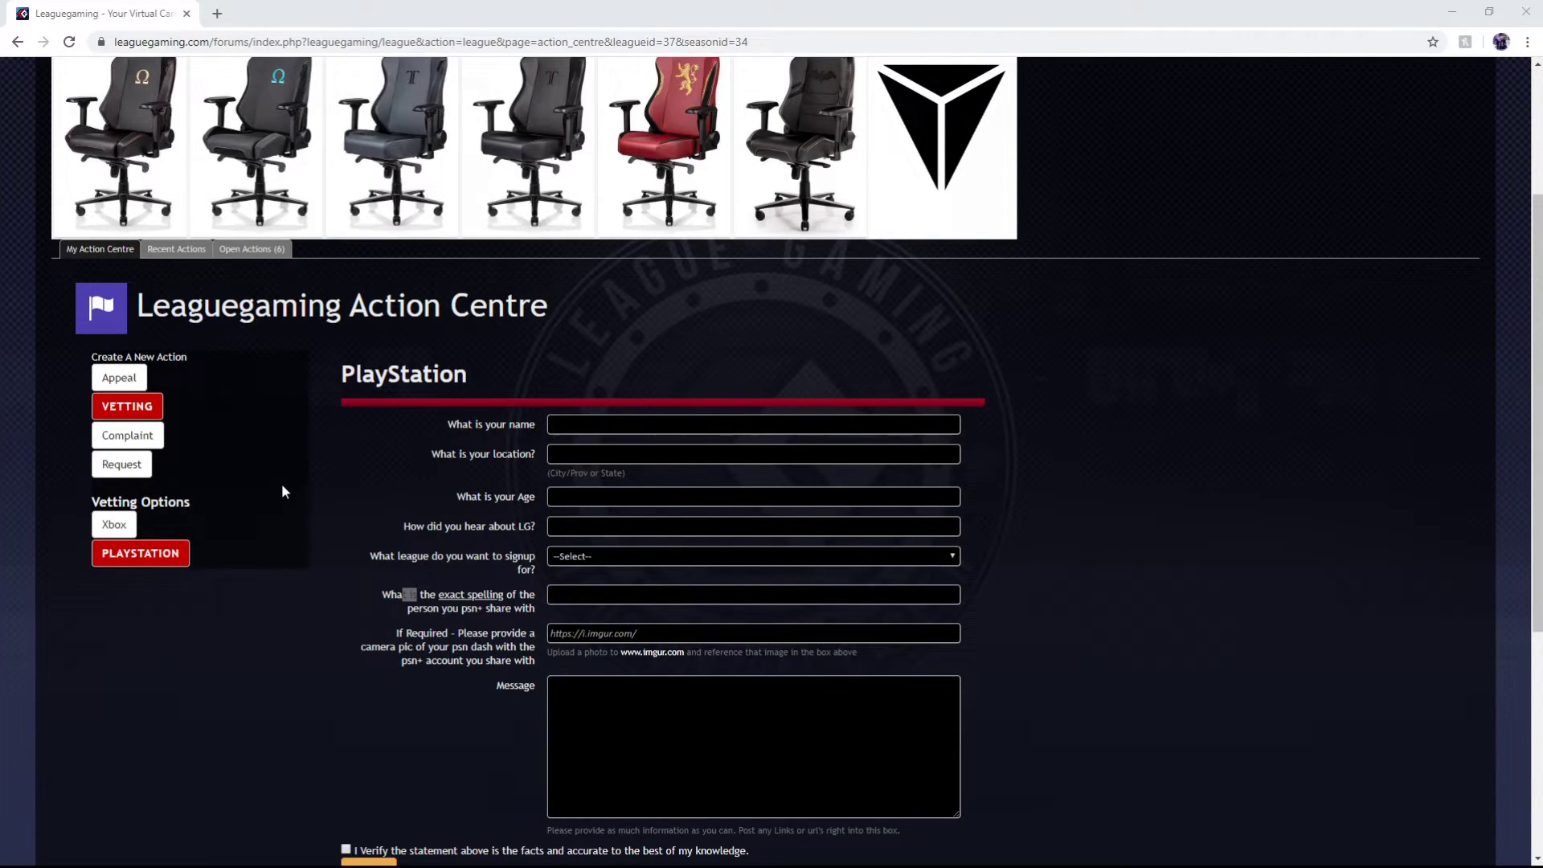
{"action": "scroll", "coordinate": [281, 483], "scroll_direction": "up", "scroll_amount": 3}
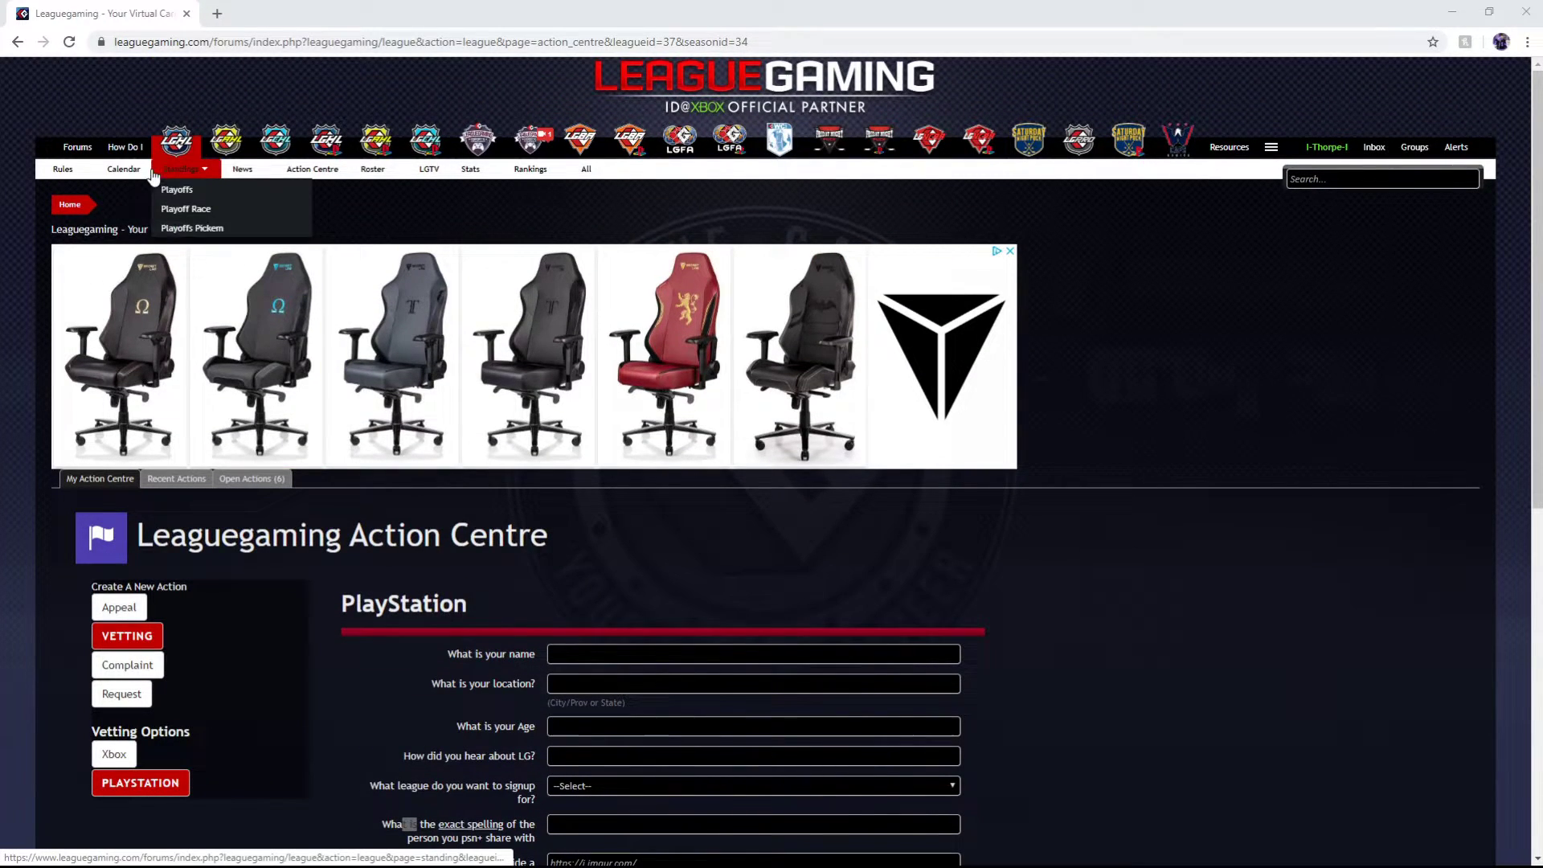
Start the LGBA PSN Season 7 signup, accept the terms, and close Build Group without choosing
{"action": "left_click", "coordinate": [77, 147]}
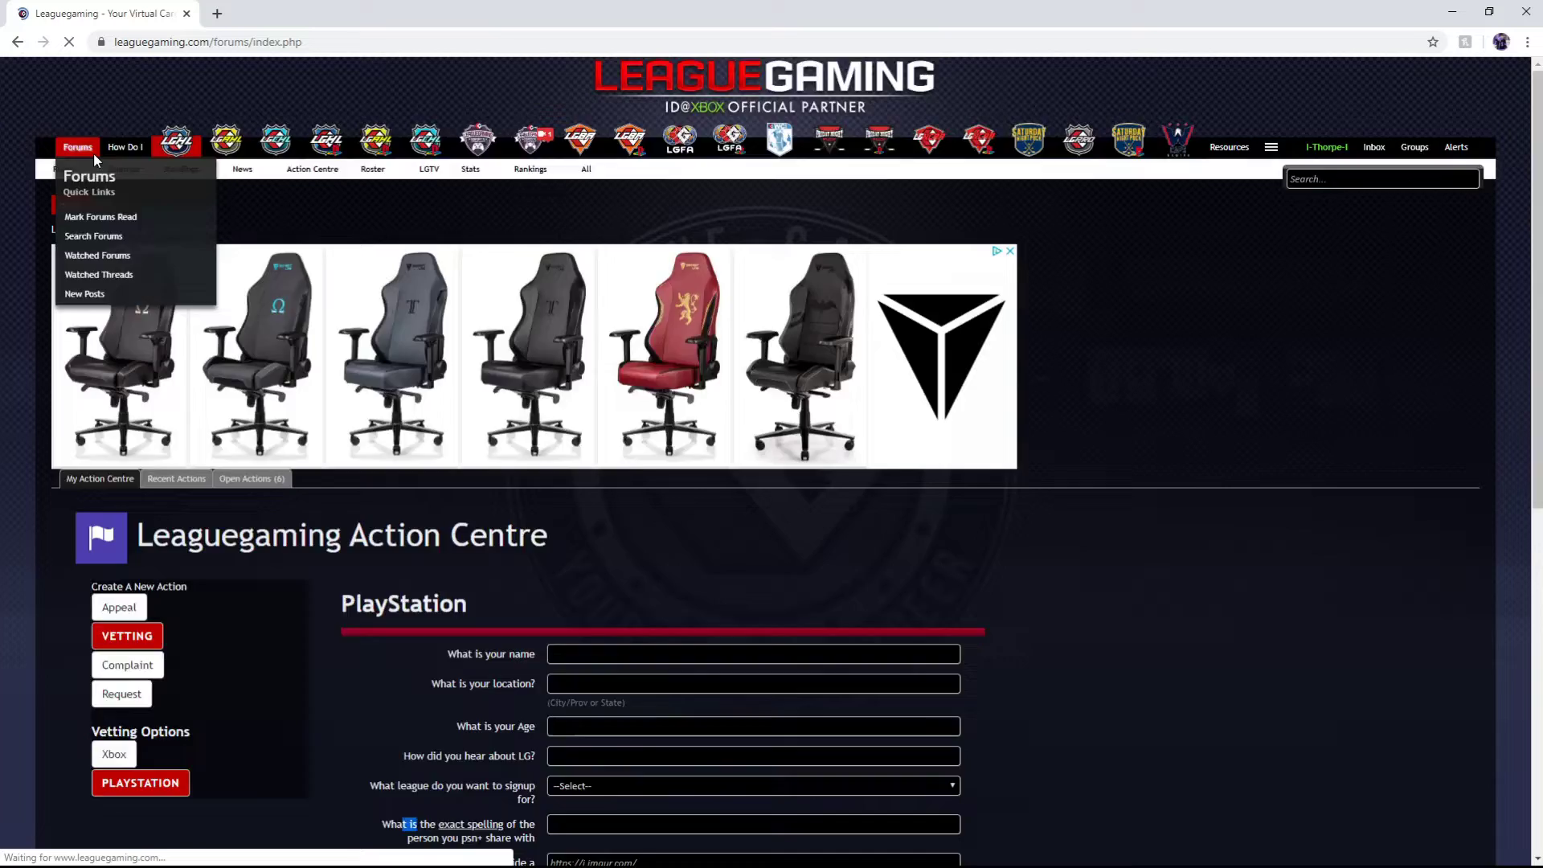
{"action": "scroll", "coordinate": [773, 480], "scroll_direction": "down", "scroll_amount": 3}
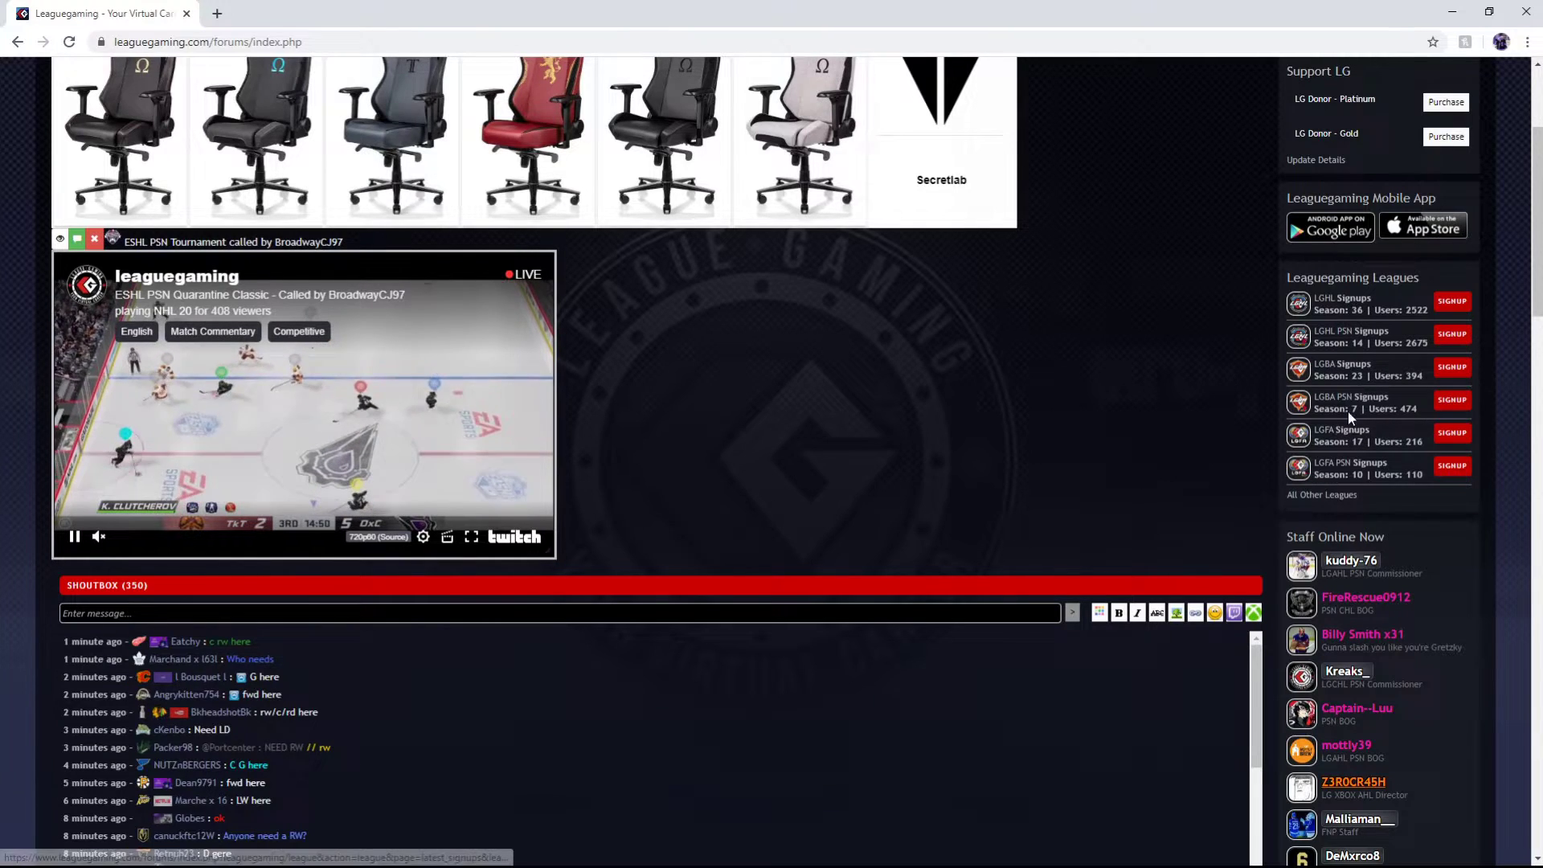
{"action": "left_click", "coordinate": [1452, 401]}
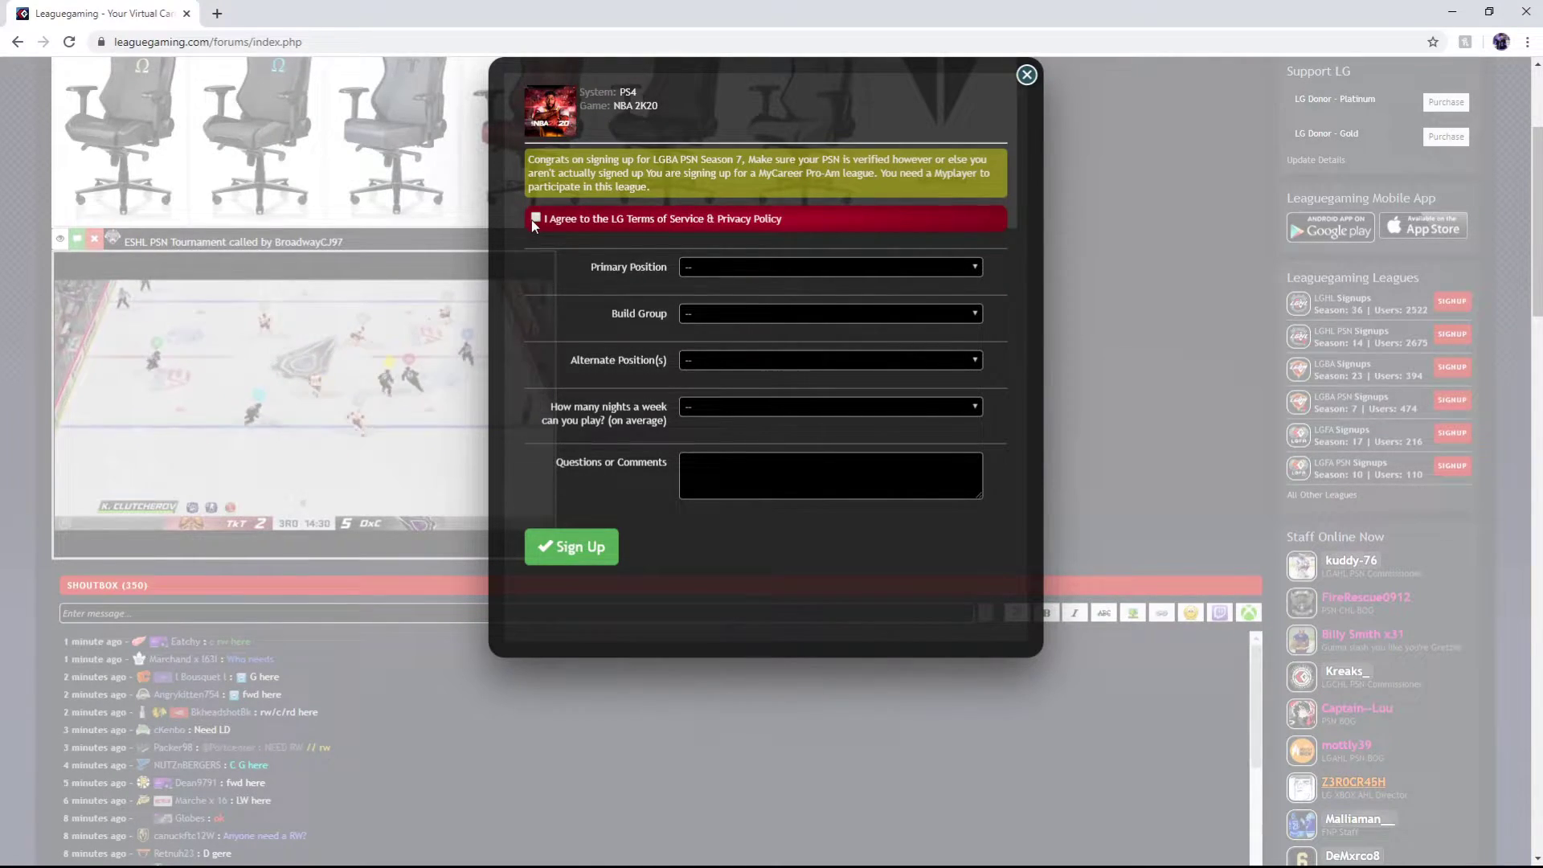
{"action": "left_click", "coordinate": [534, 218]}
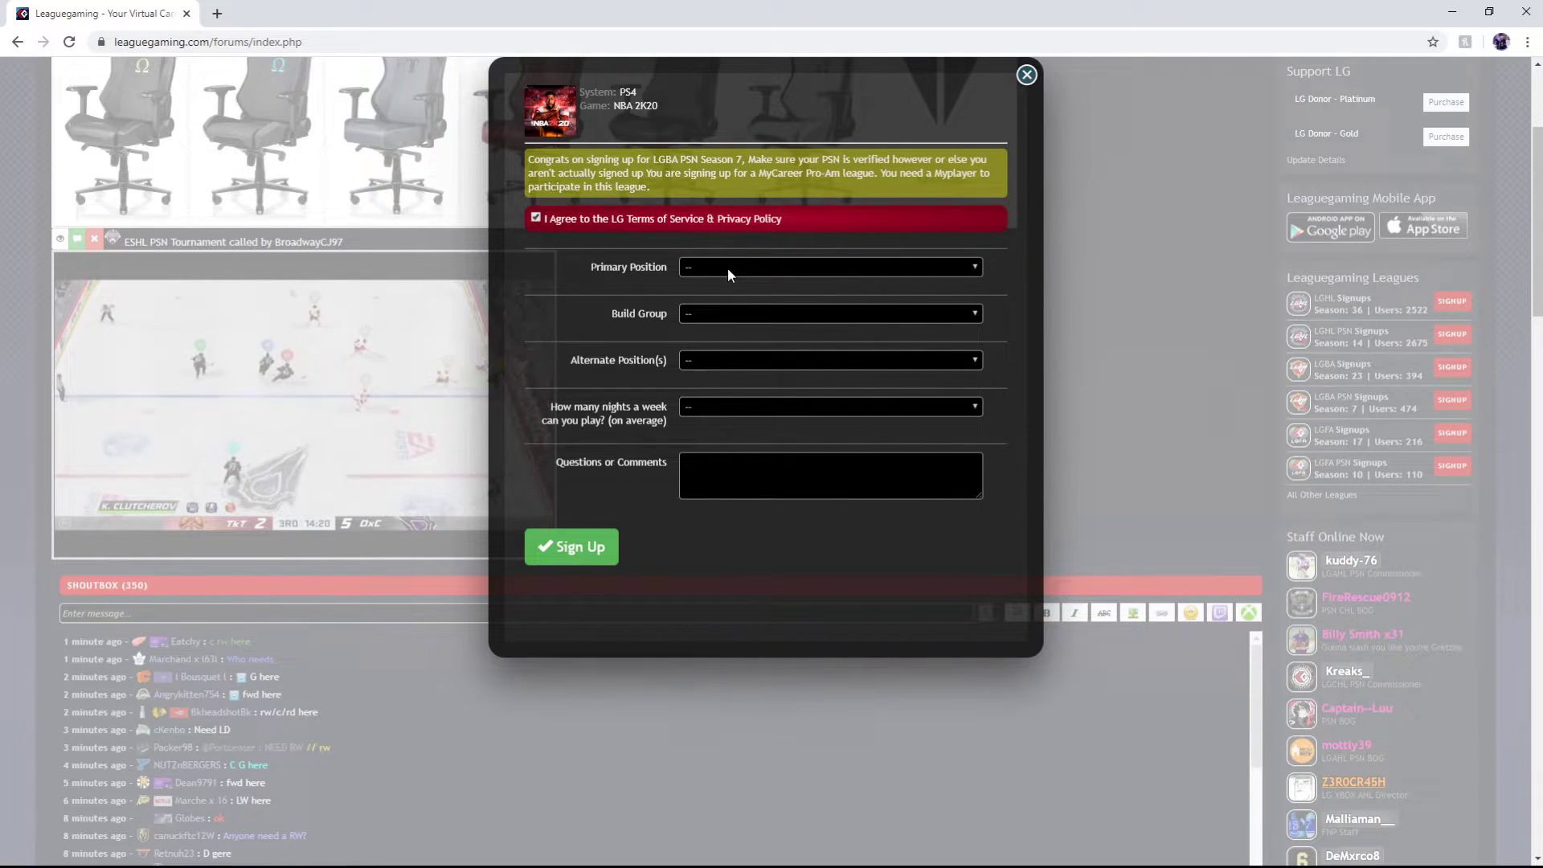
{"action": "left_click", "coordinate": [728, 315]}
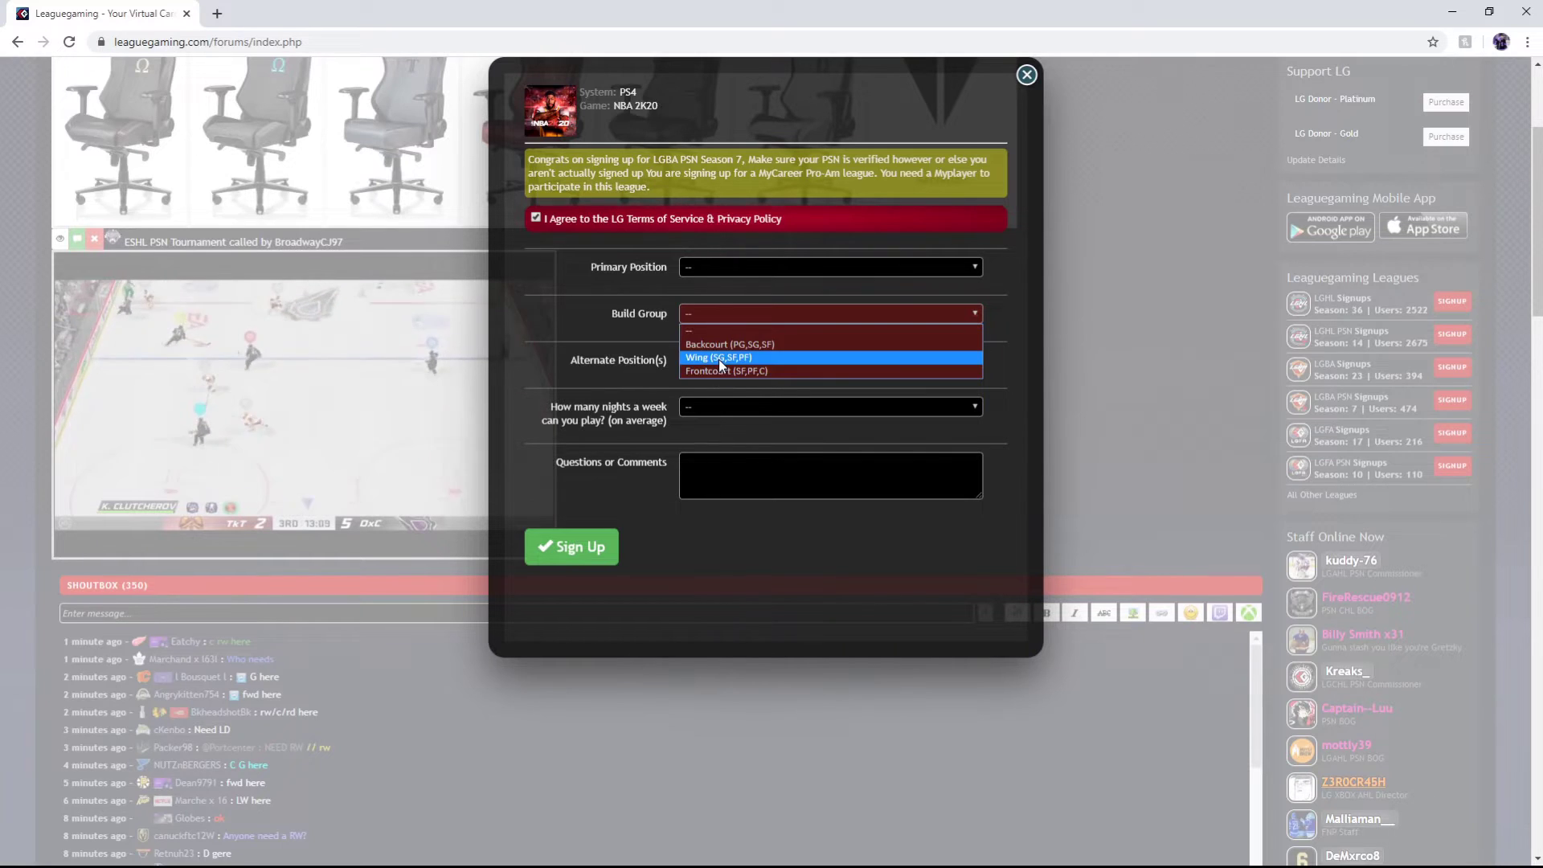
{"action": "left_click", "coordinate": [609, 386]}
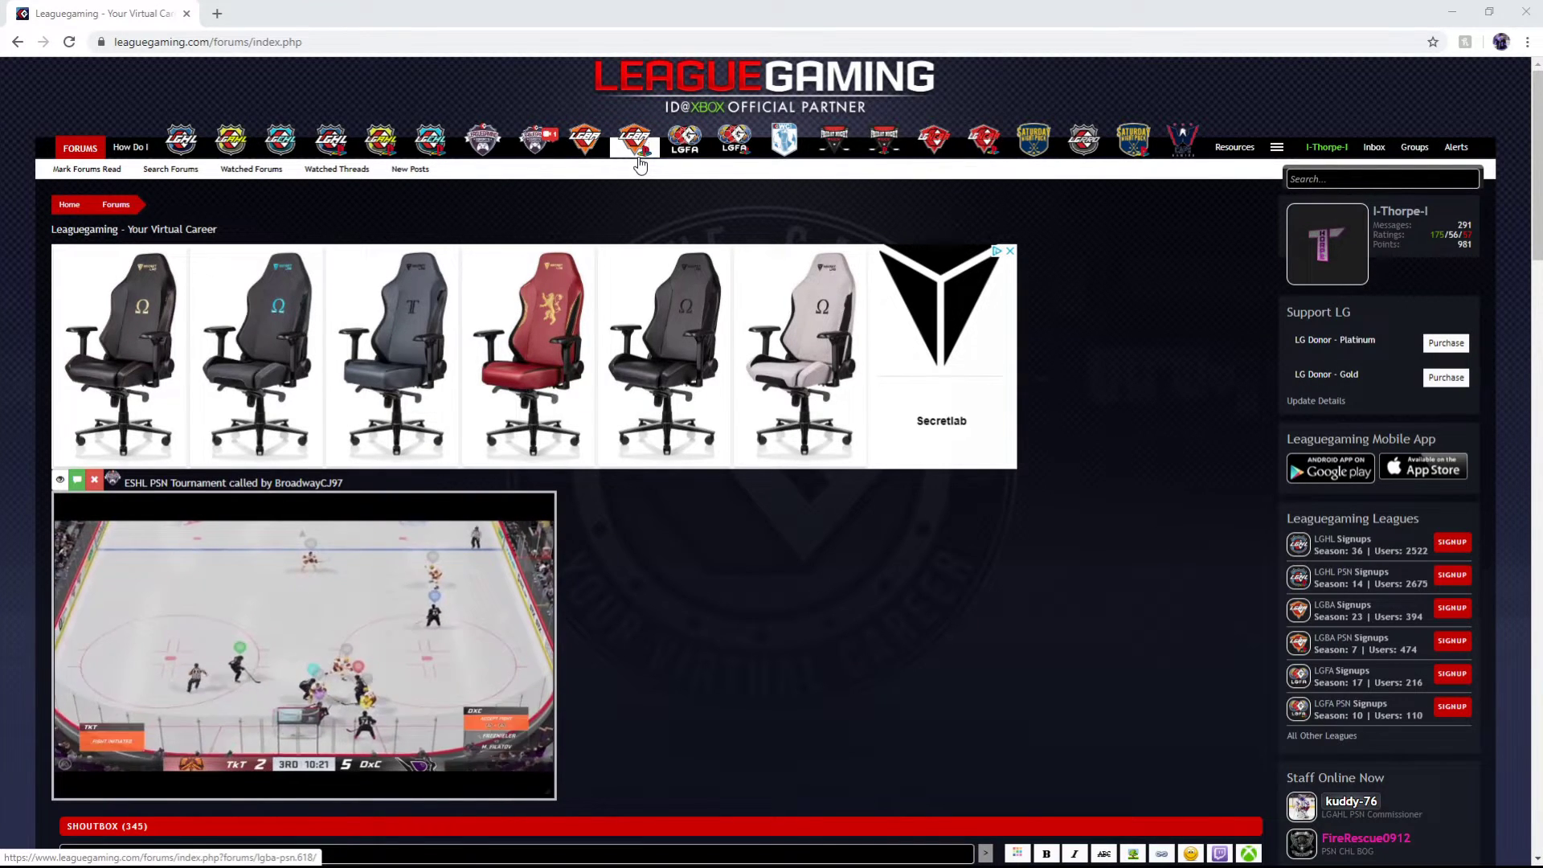
Open the LGBA PSN schedule and sign up at SF for the Wed May 20 9:30pm Dallas game
{"action": "left_click", "coordinate": [639, 165]}
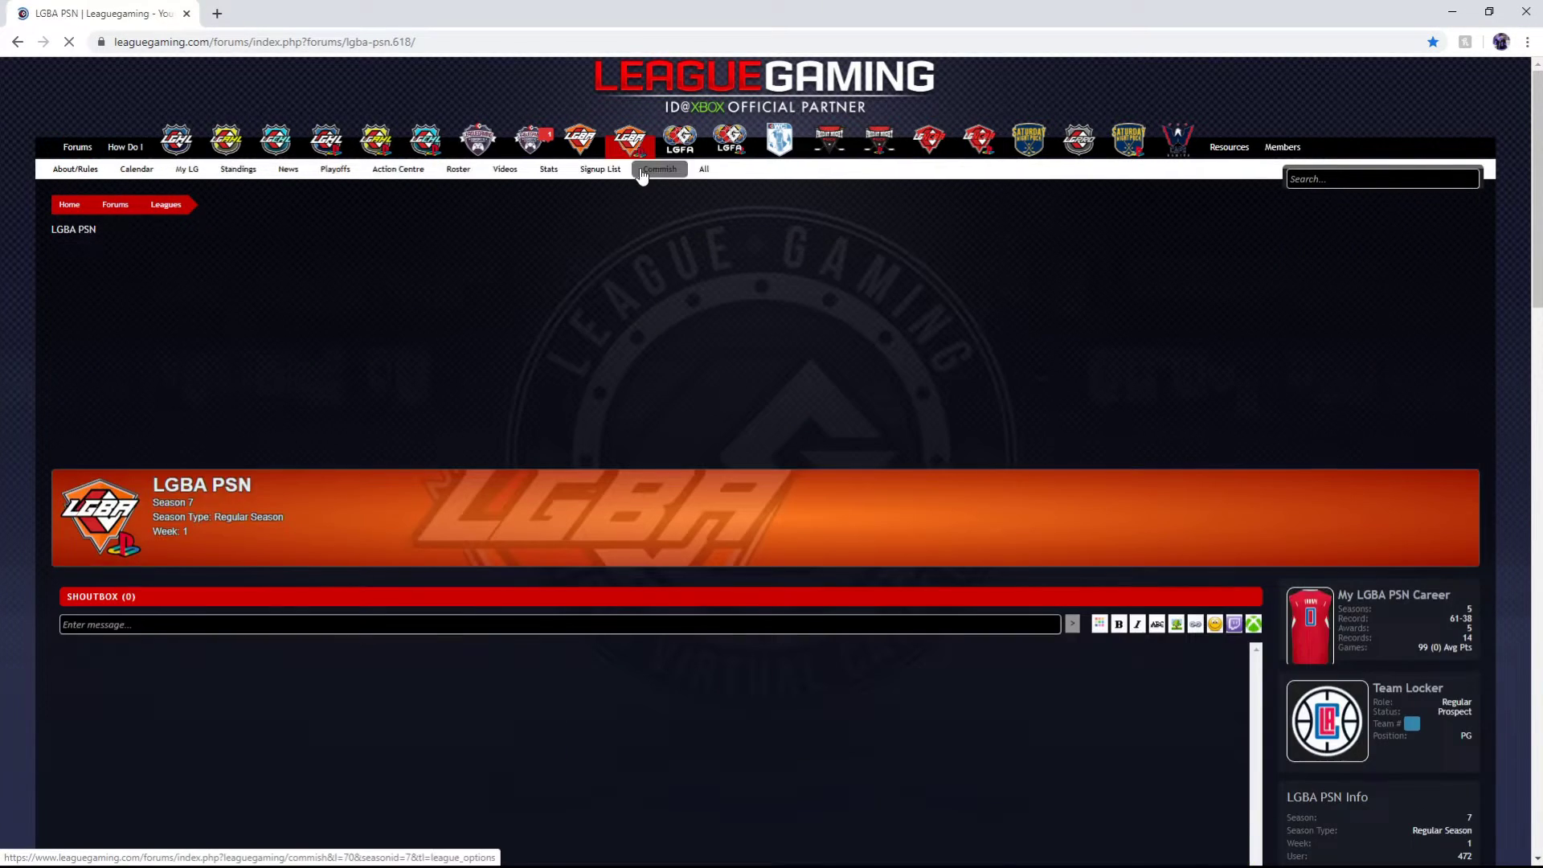
{"action": "scroll", "coordinate": [517, 585], "scroll_direction": "down", "scroll_amount": 5}
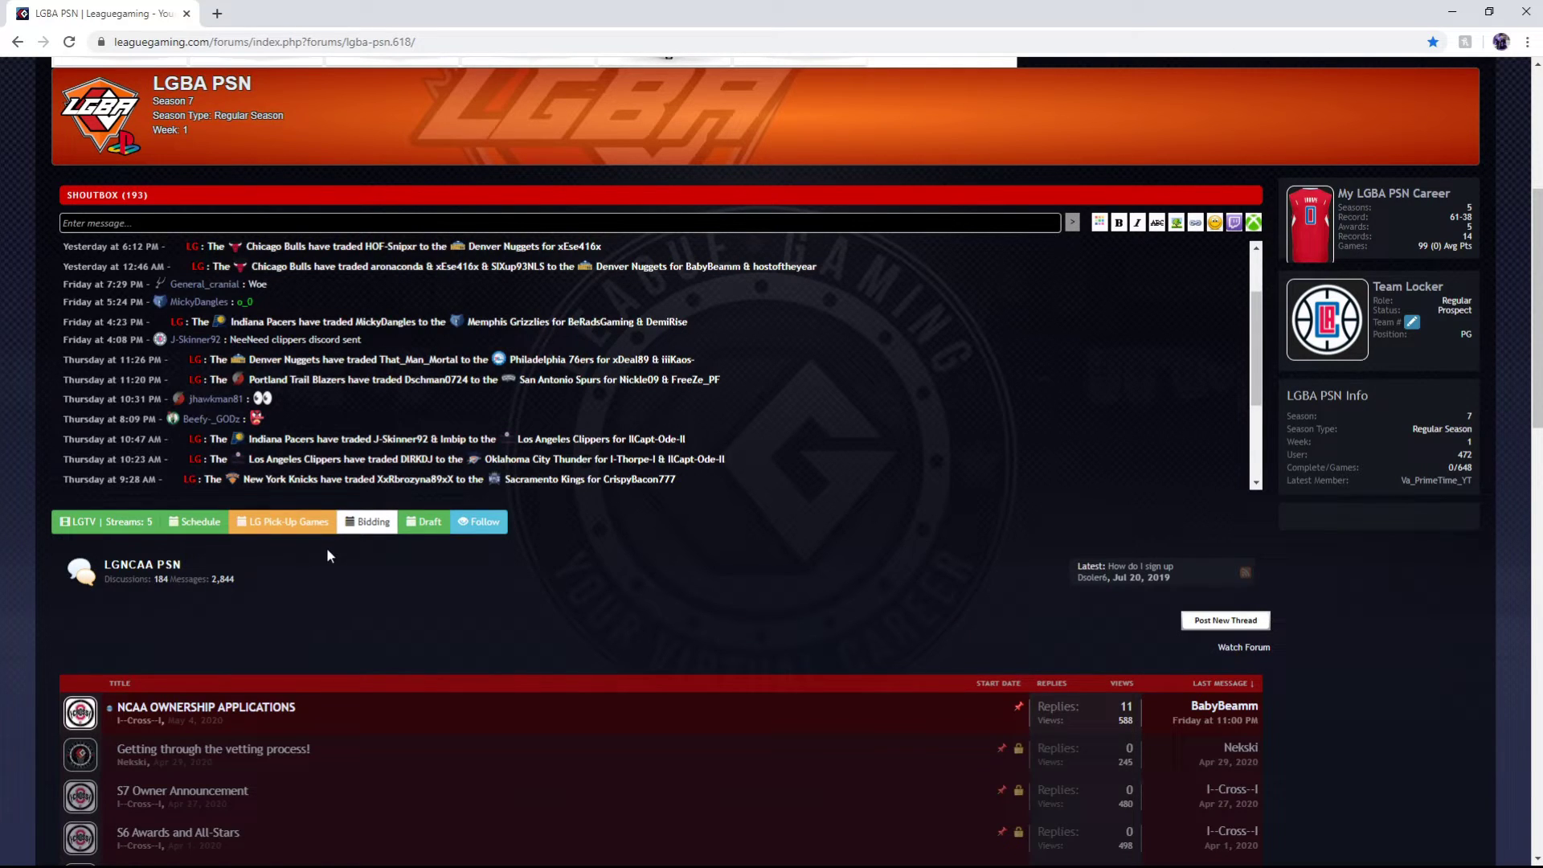
{"action": "left_click", "coordinate": [205, 534]}
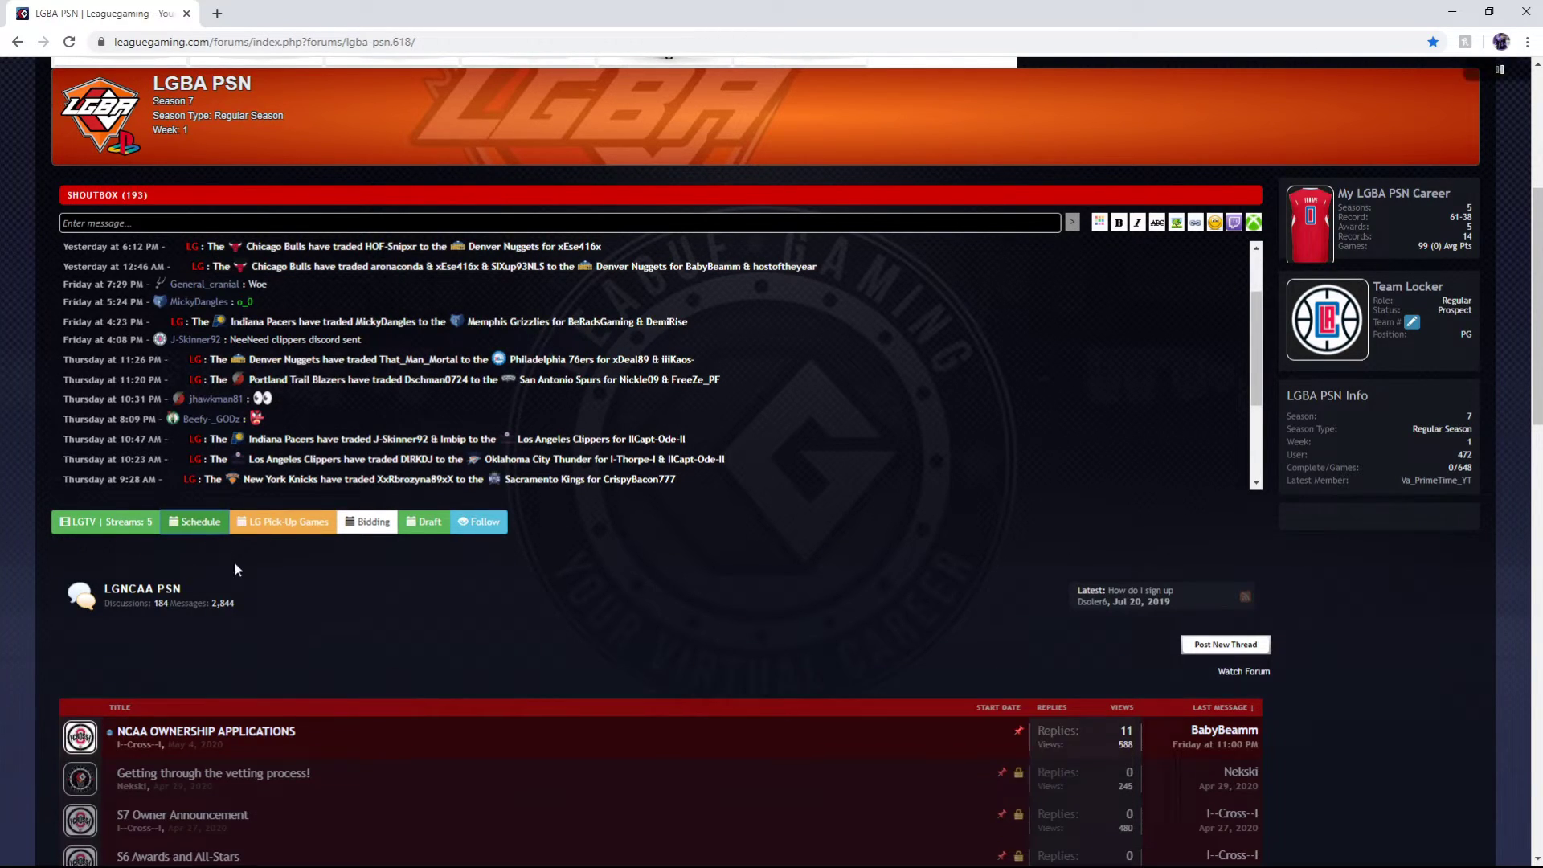
{"action": "scroll", "coordinate": [184, 562], "scroll_direction": "down", "scroll_amount": 3}
{"action": "scroll", "coordinate": [180, 565], "scroll_direction": "down", "scroll_amount": 2}
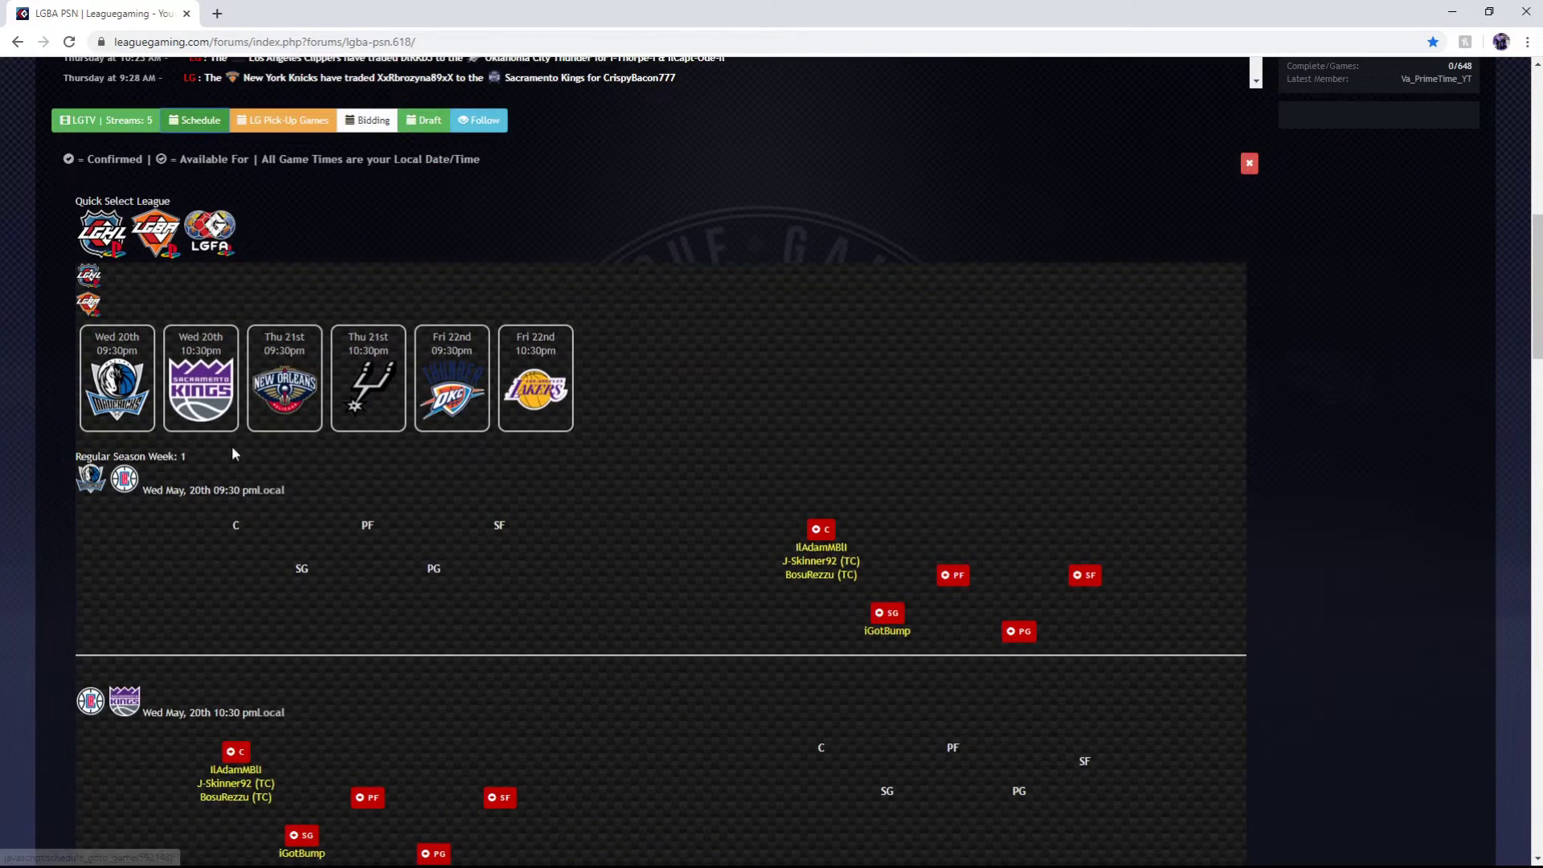
{"action": "left_click", "coordinate": [1087, 586]}
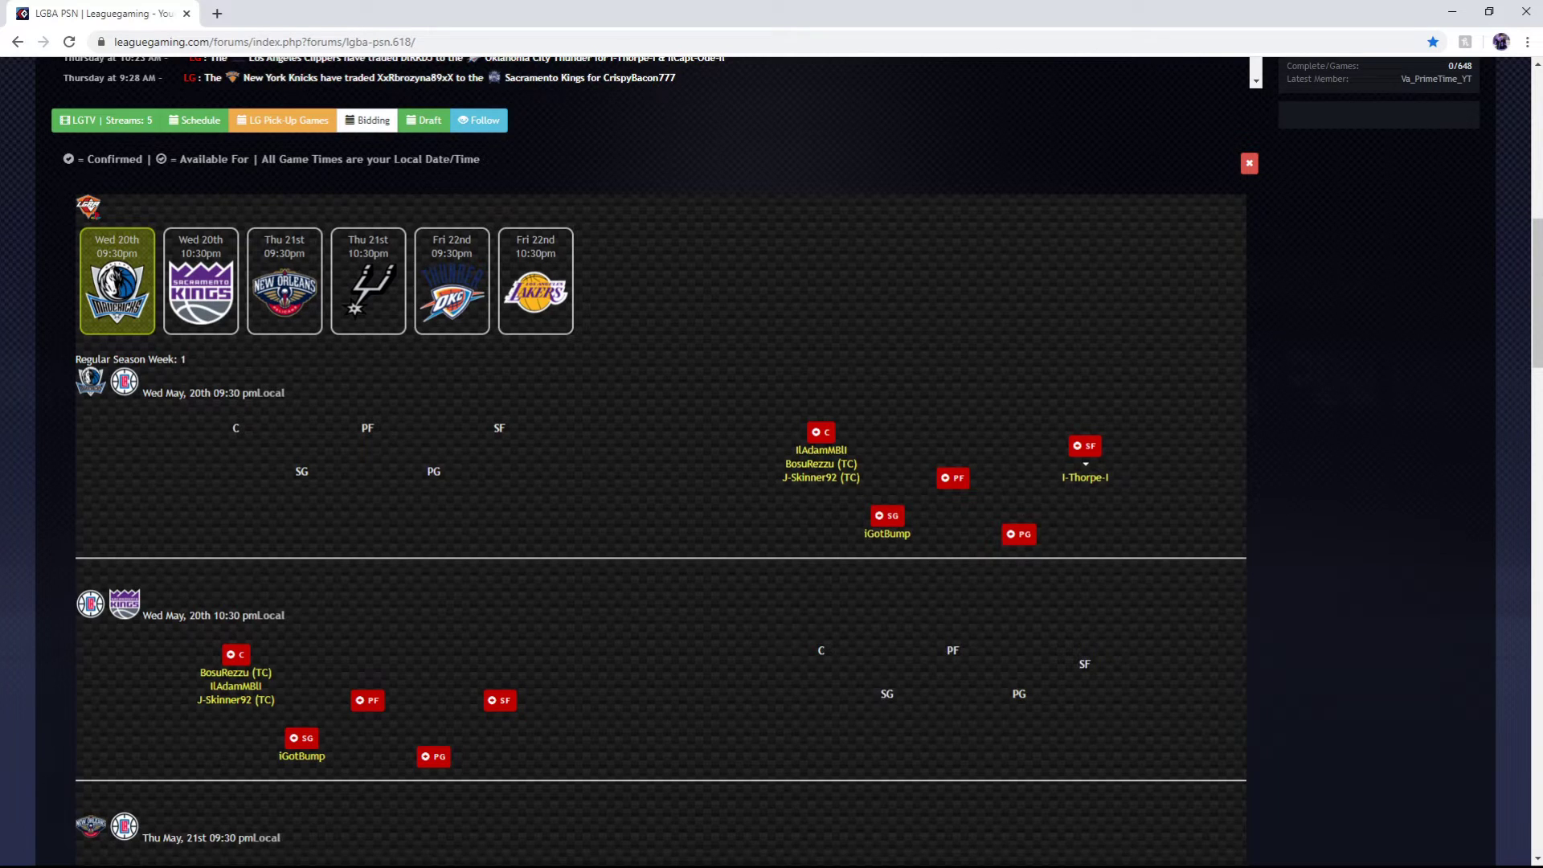
{"action": "key", "text": "ctrl+plus"}
{"action": "key", "text": "ctrl+plus"}
{"action": "key", "text": "ctrl+plus"}
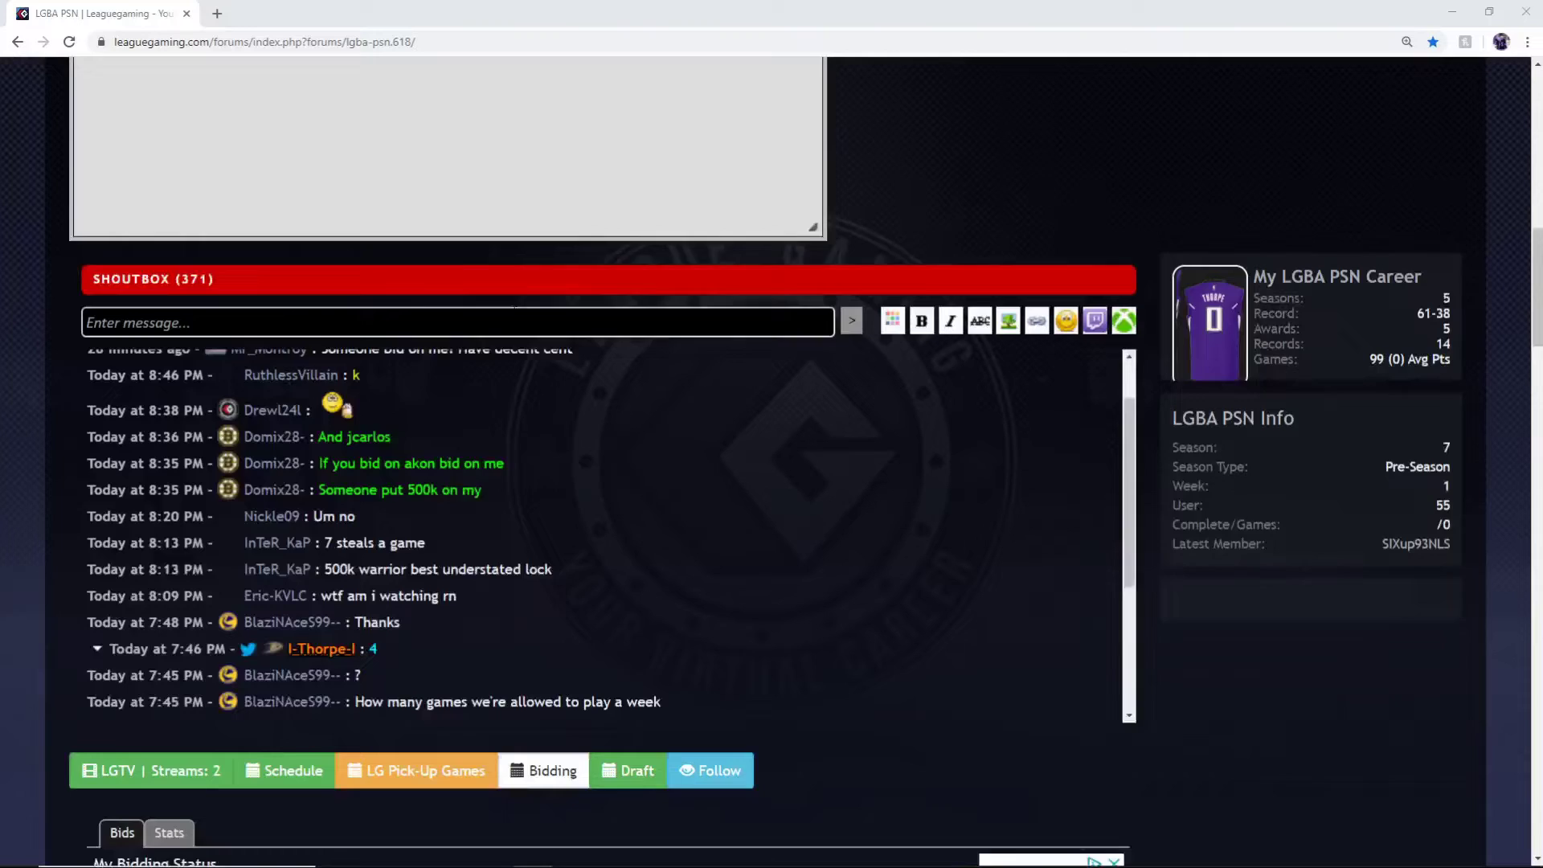
Search the bids for DIRKDJ, then clear the name and update to list every player's bid
{"action": "scroll", "coordinate": [312, 503], "scroll_direction": "down", "scroll_amount": 5}
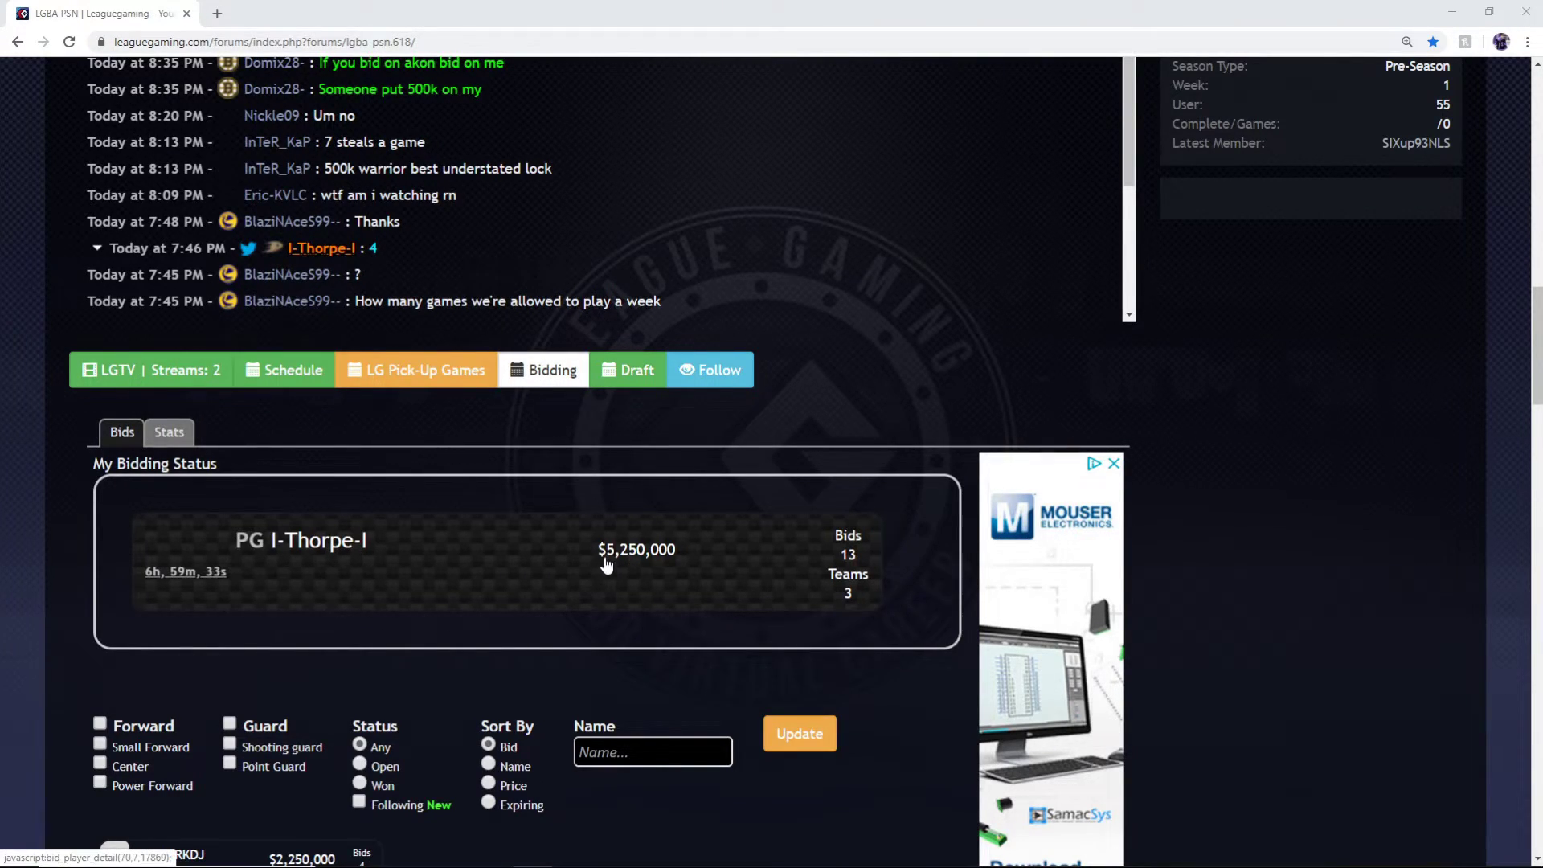
{"action": "scroll", "coordinate": [606, 565], "scroll_direction": "down", "scroll_amount": 2}
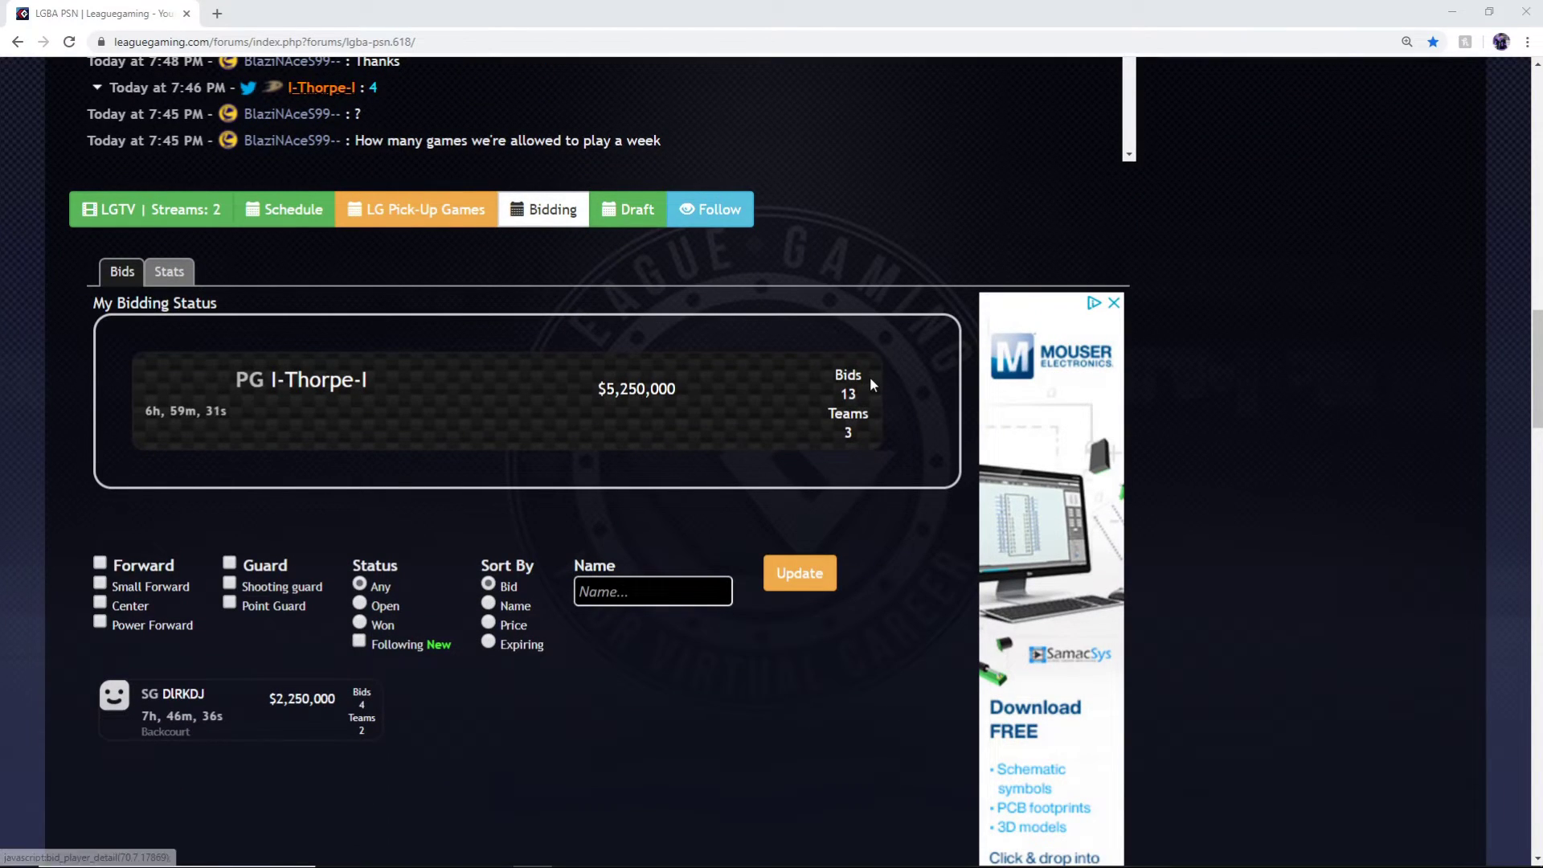
{"action": "scroll", "coordinate": [734, 434], "scroll_direction": "down", "scroll_amount": 2}
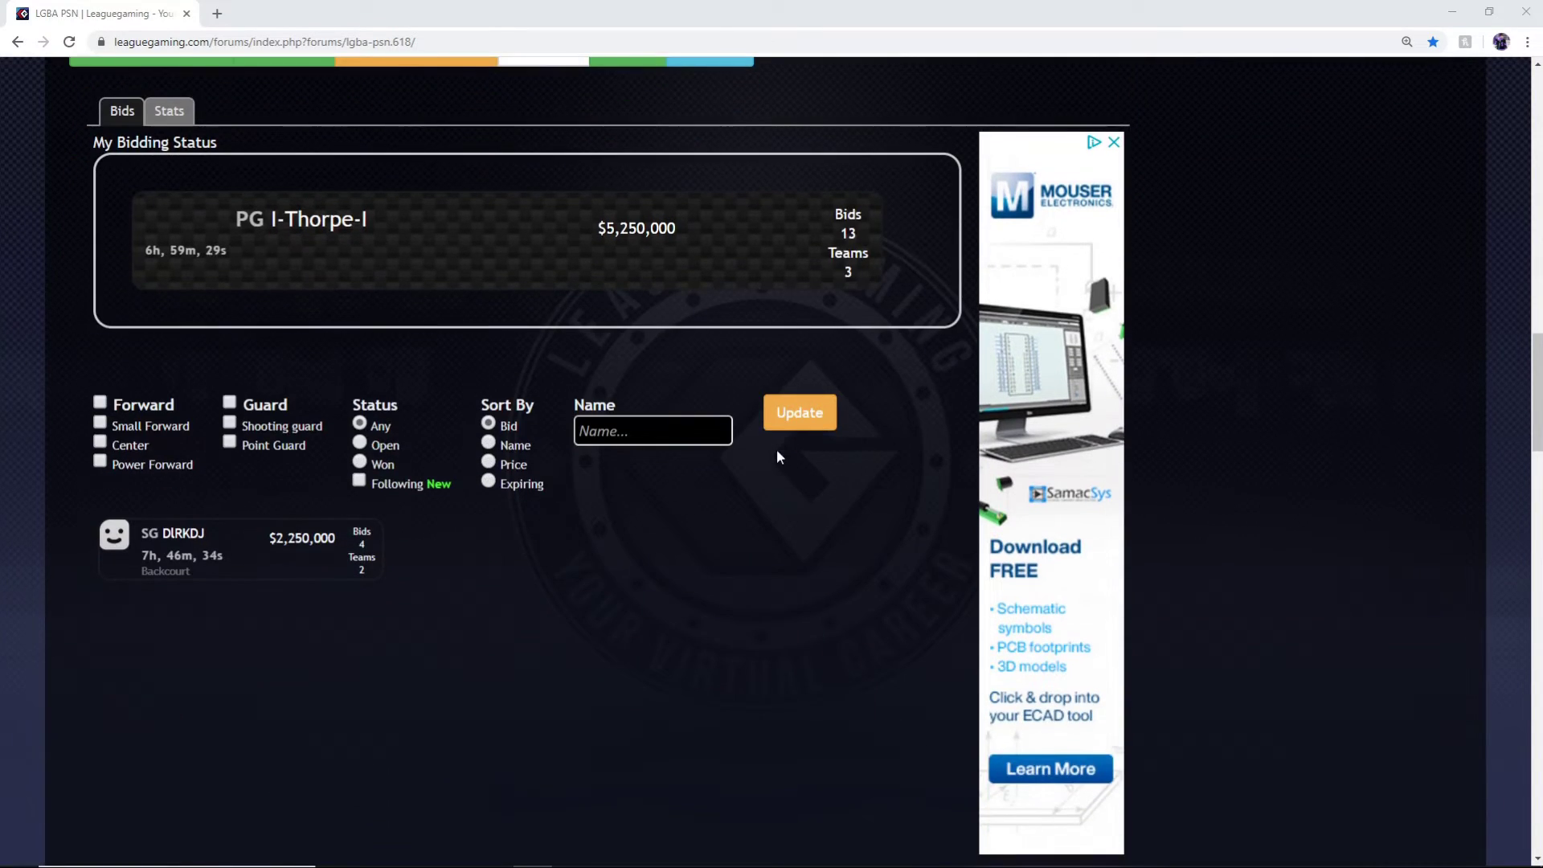
{"action": "left_click", "coordinate": [580, 431]}
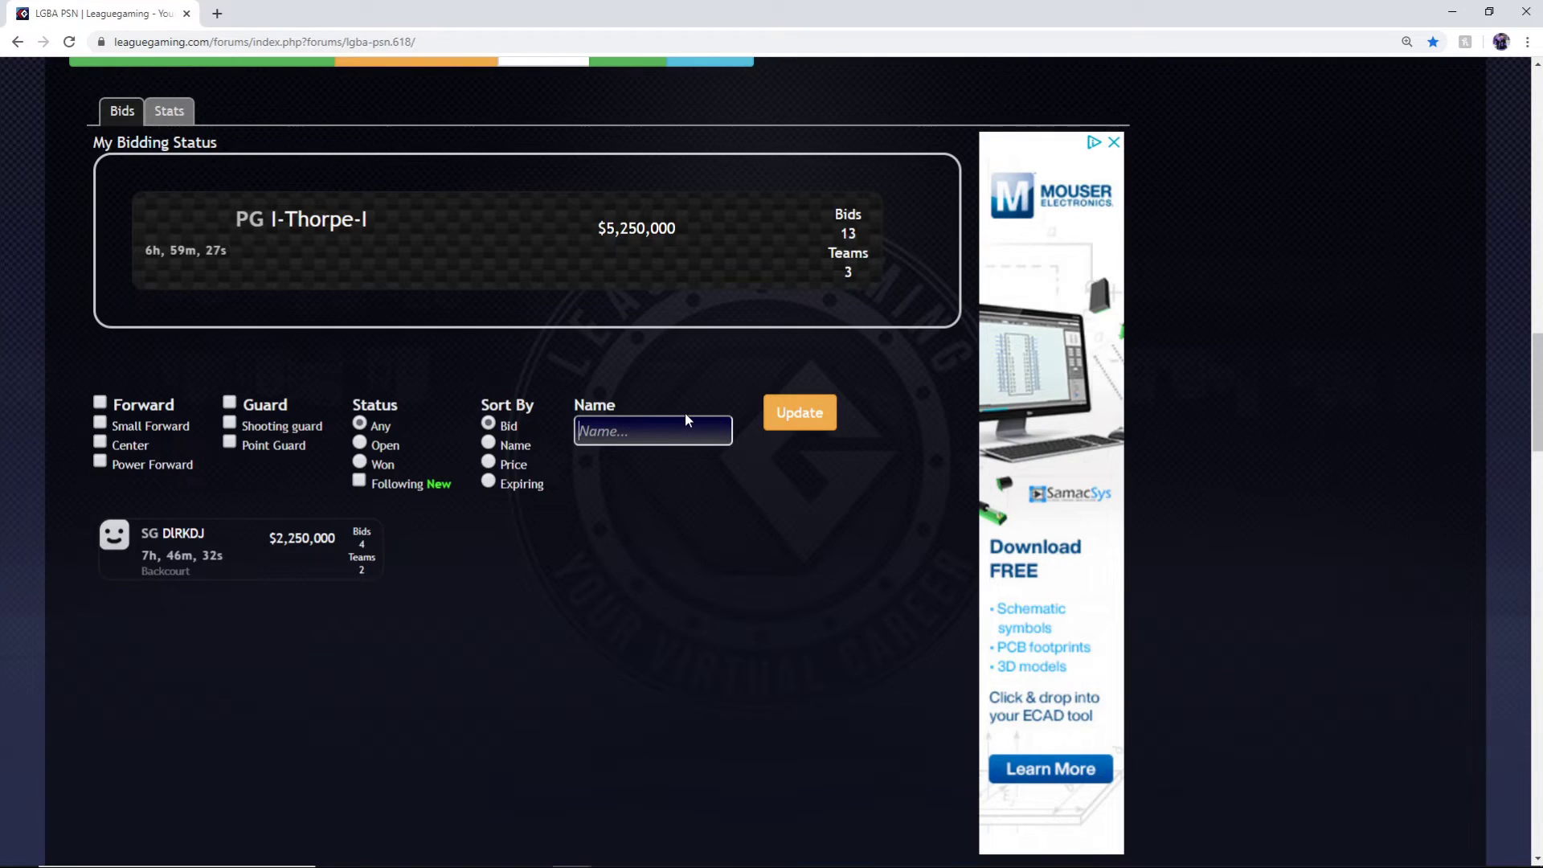
{"action": "type", "text": "dlrk"}
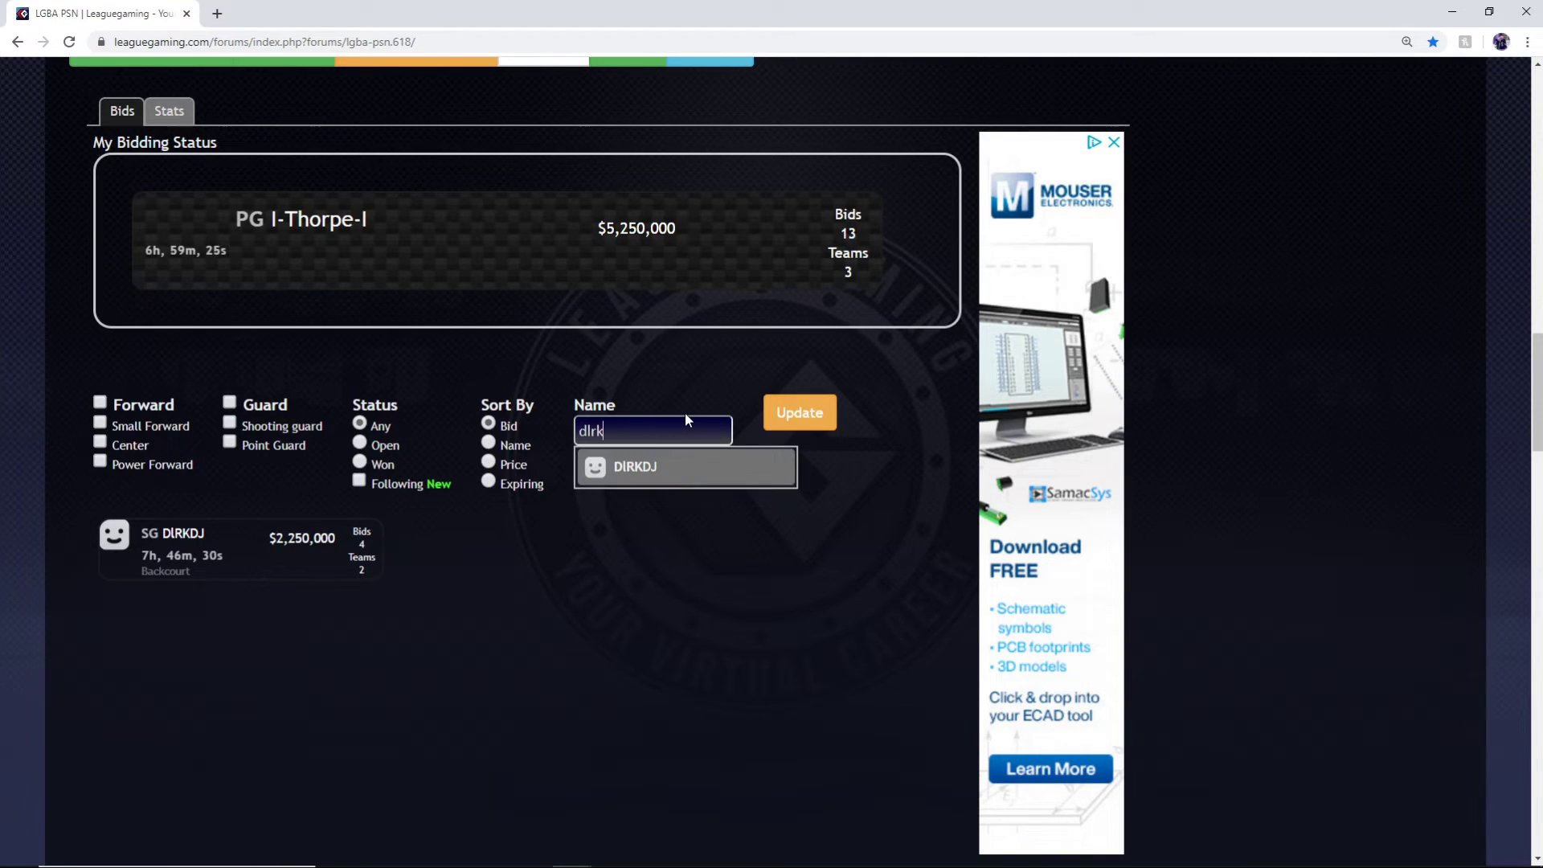
{"action": "left_click", "coordinate": [667, 472]}
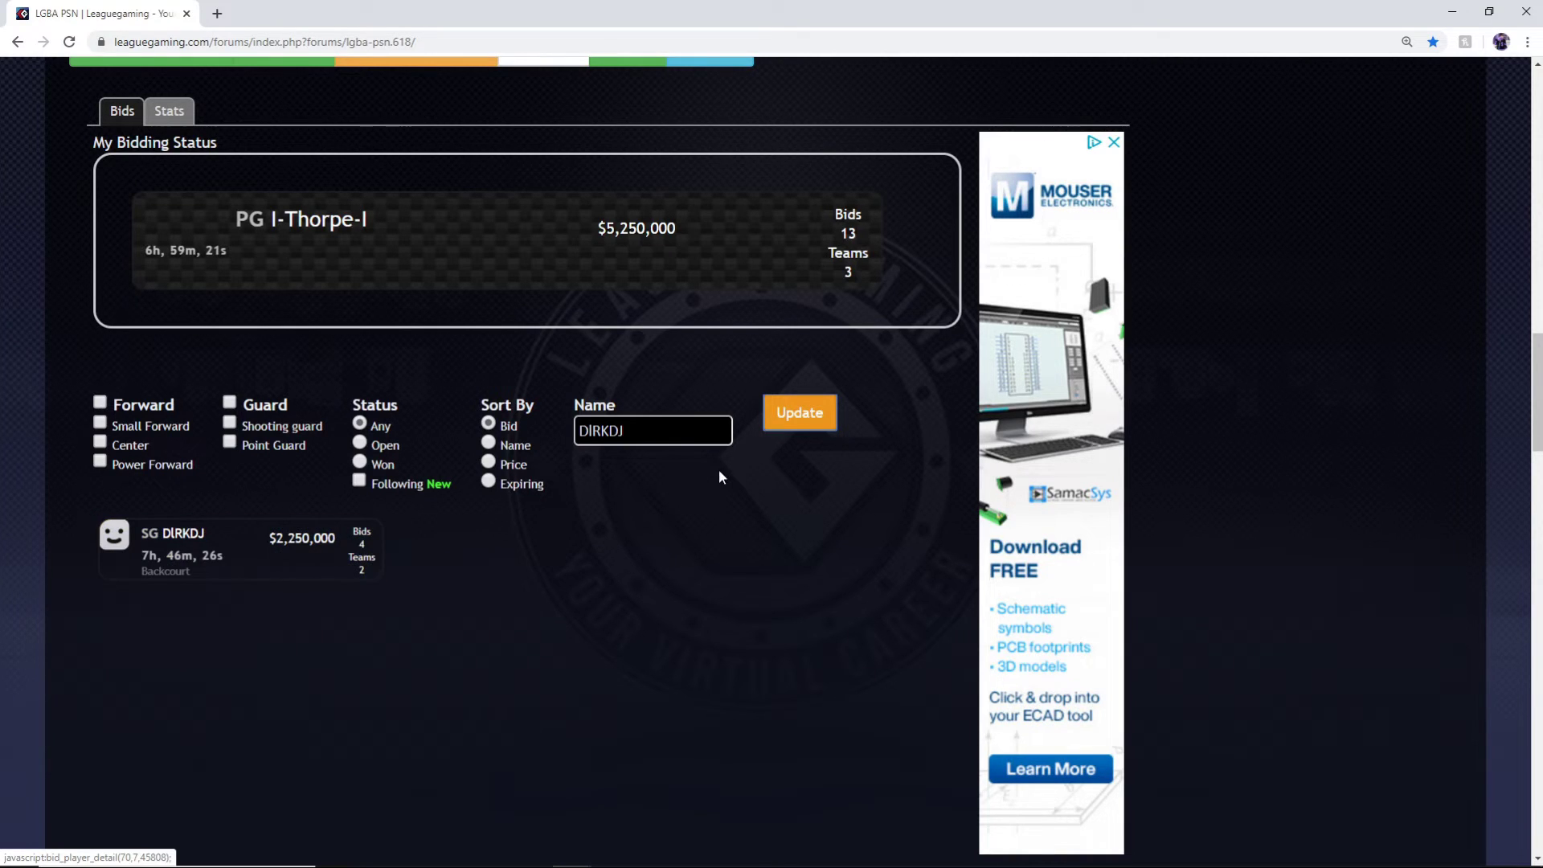
{"action": "double_click", "coordinate": [673, 436]}
{"action": "key", "text": "BackSpace"}
{"action": "left_click", "coordinate": [806, 419]}
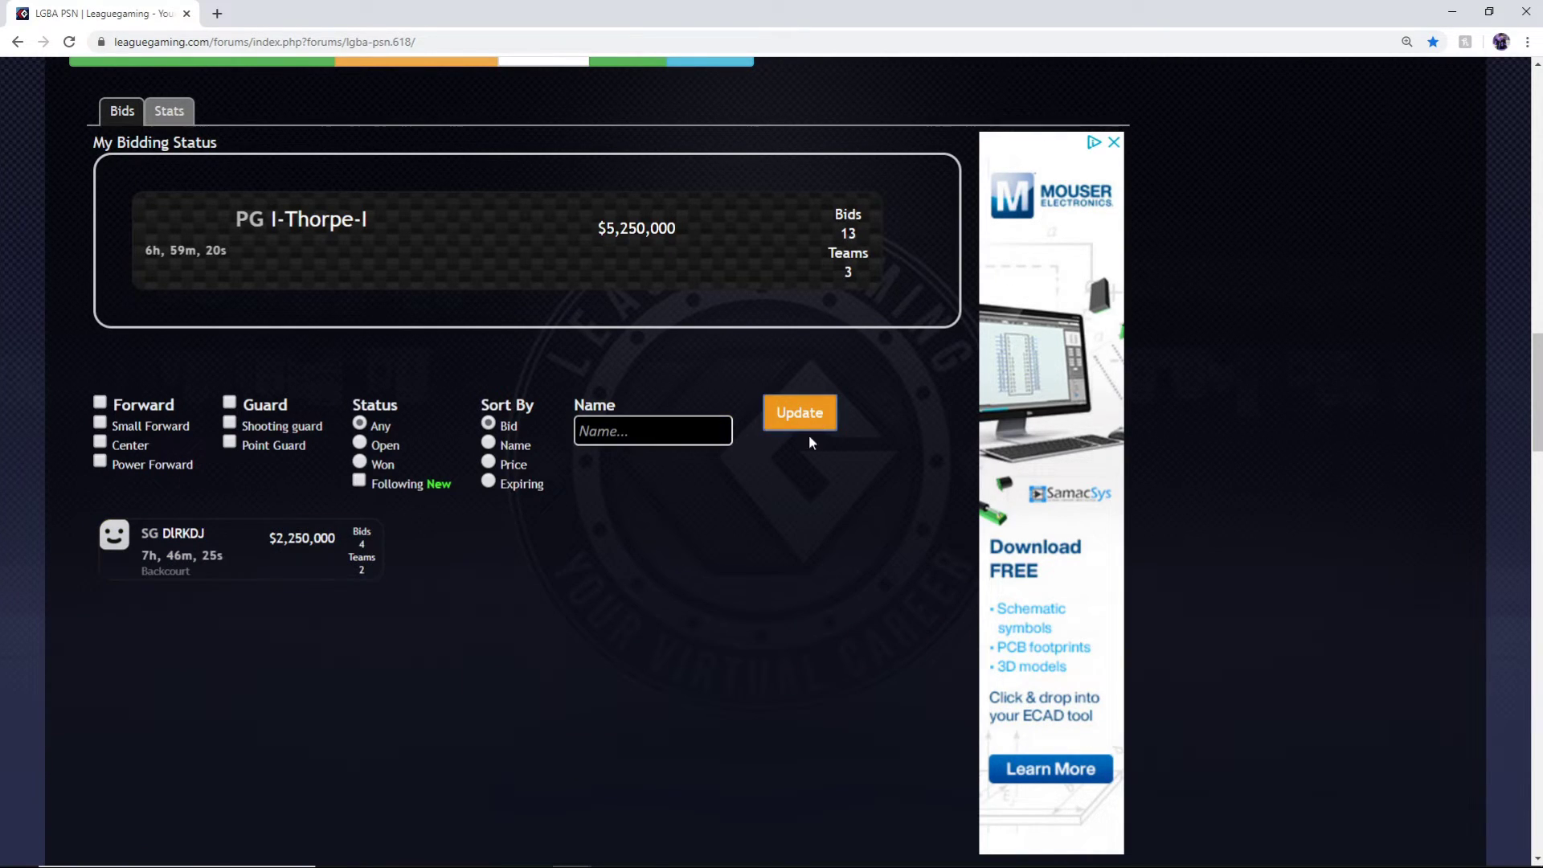
Filter the bid list to show only point guards
{"action": "scroll", "coordinate": [385, 447], "scroll_direction": "down", "scroll_amount": 2}
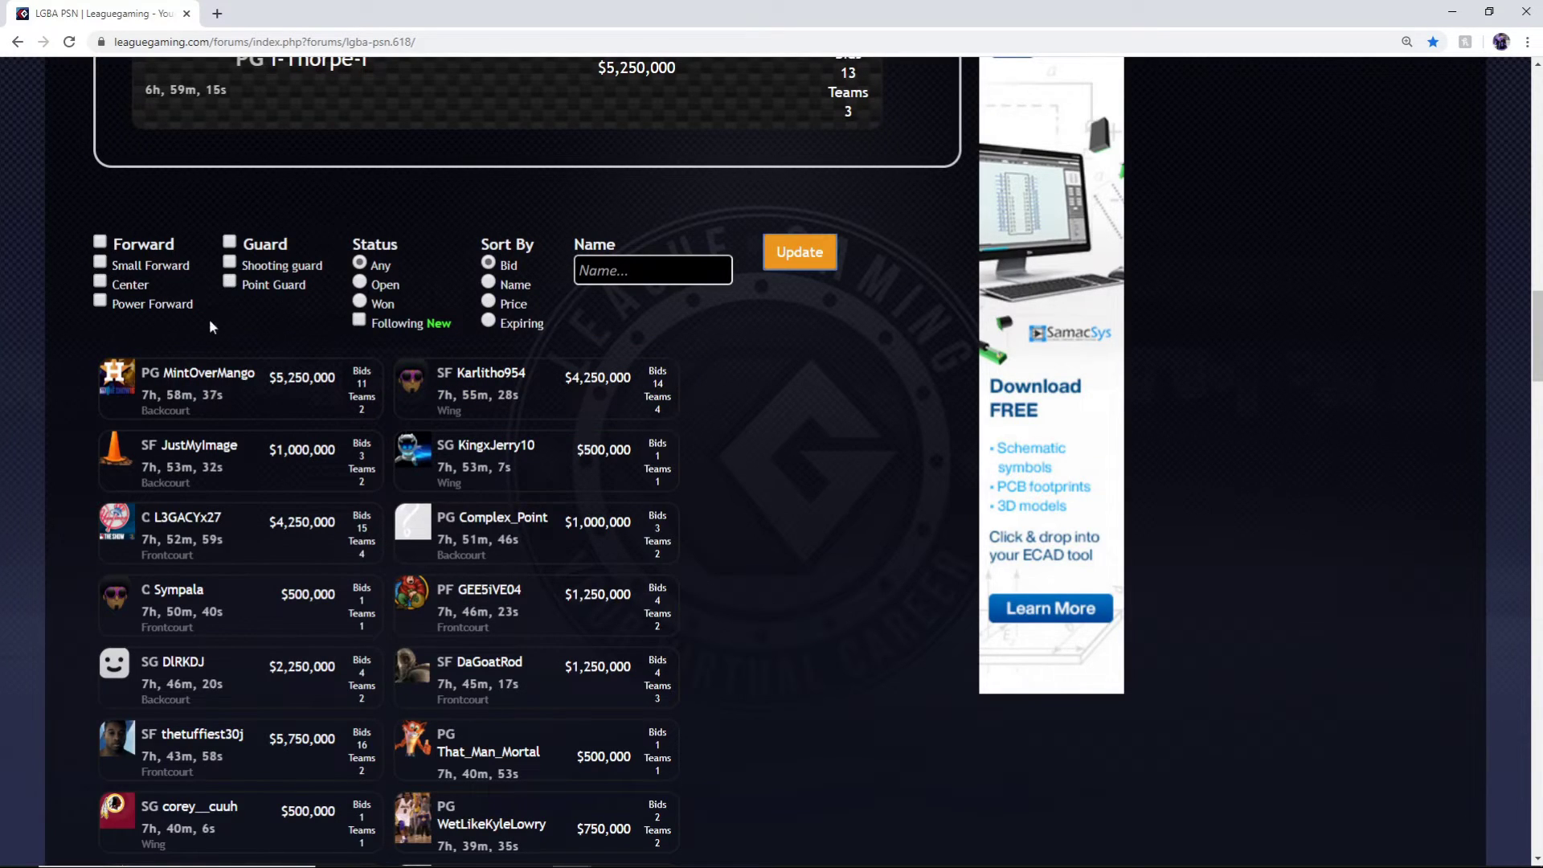
{"action": "left_click", "coordinate": [800, 252]}
{"action": "scroll", "coordinate": [178, 538], "scroll_direction": "down", "scroll_amount": 1}
{"action": "scroll", "coordinate": [178, 538], "scroll_direction": "down", "scroll_amount": 10}
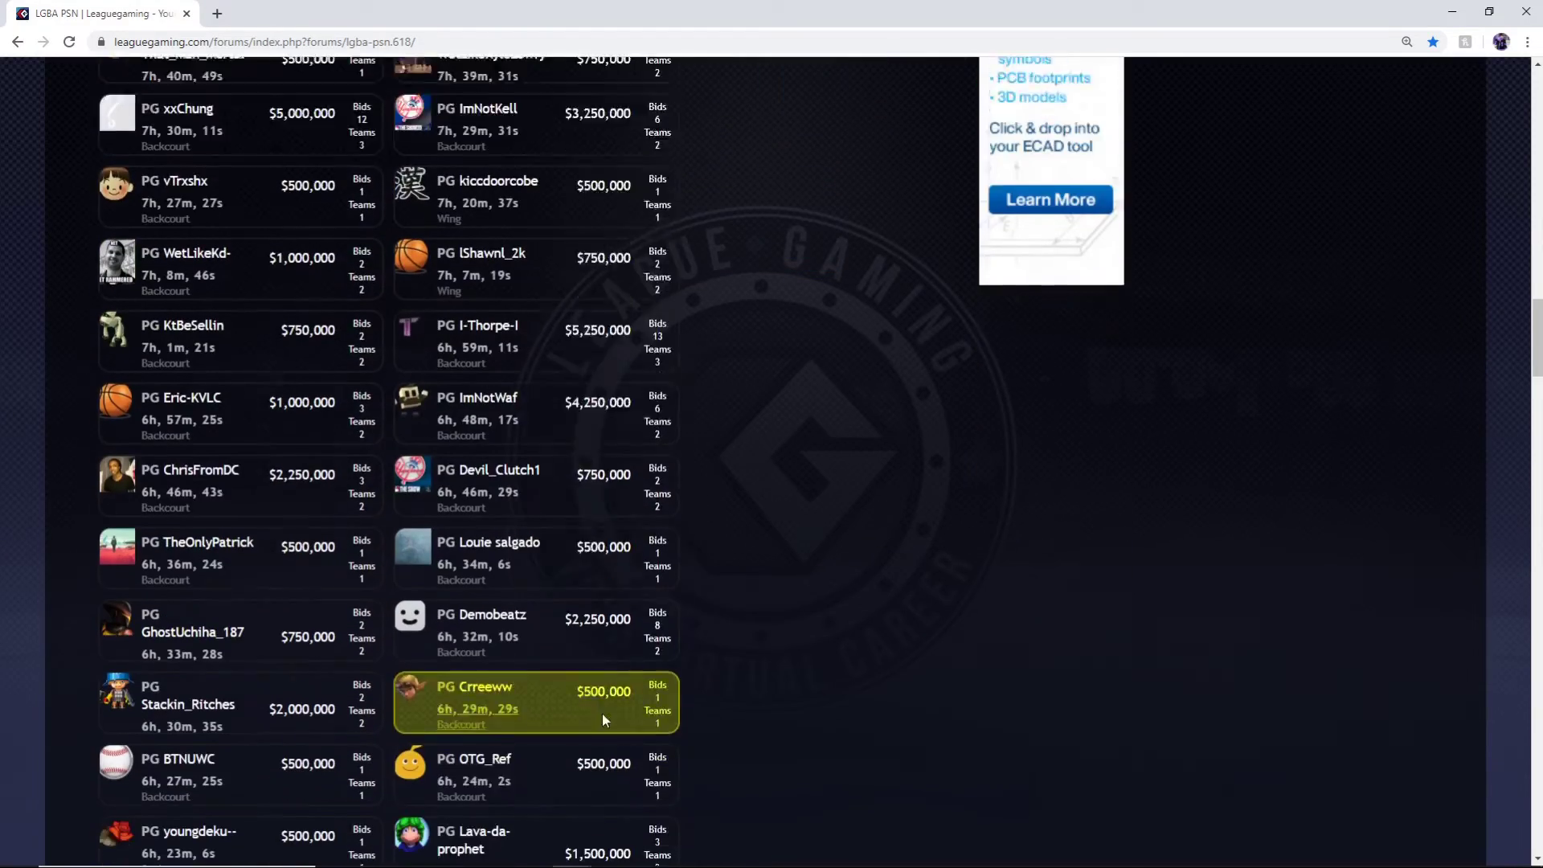
{"action": "scroll", "coordinate": [304, 528], "scroll_direction": "up", "scroll_amount": 13}
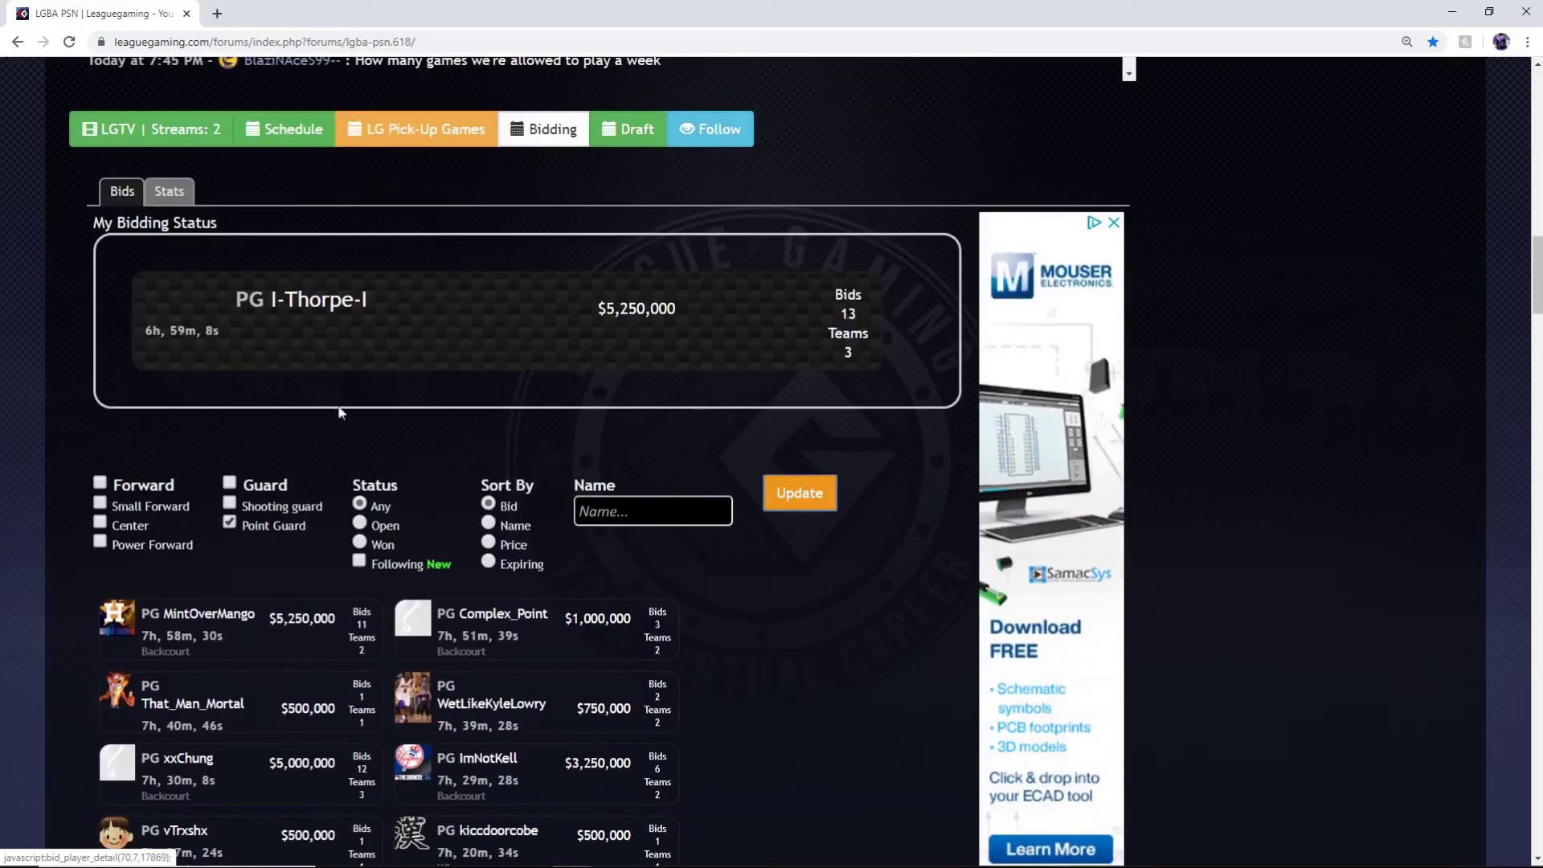
{"action": "scroll", "coordinate": [304, 527], "scroll_direction": "down", "scroll_amount": 2}
Sort the point guard bids by price, then uncheck the Point Guard filter
{"action": "left_click", "coordinate": [507, 381]}
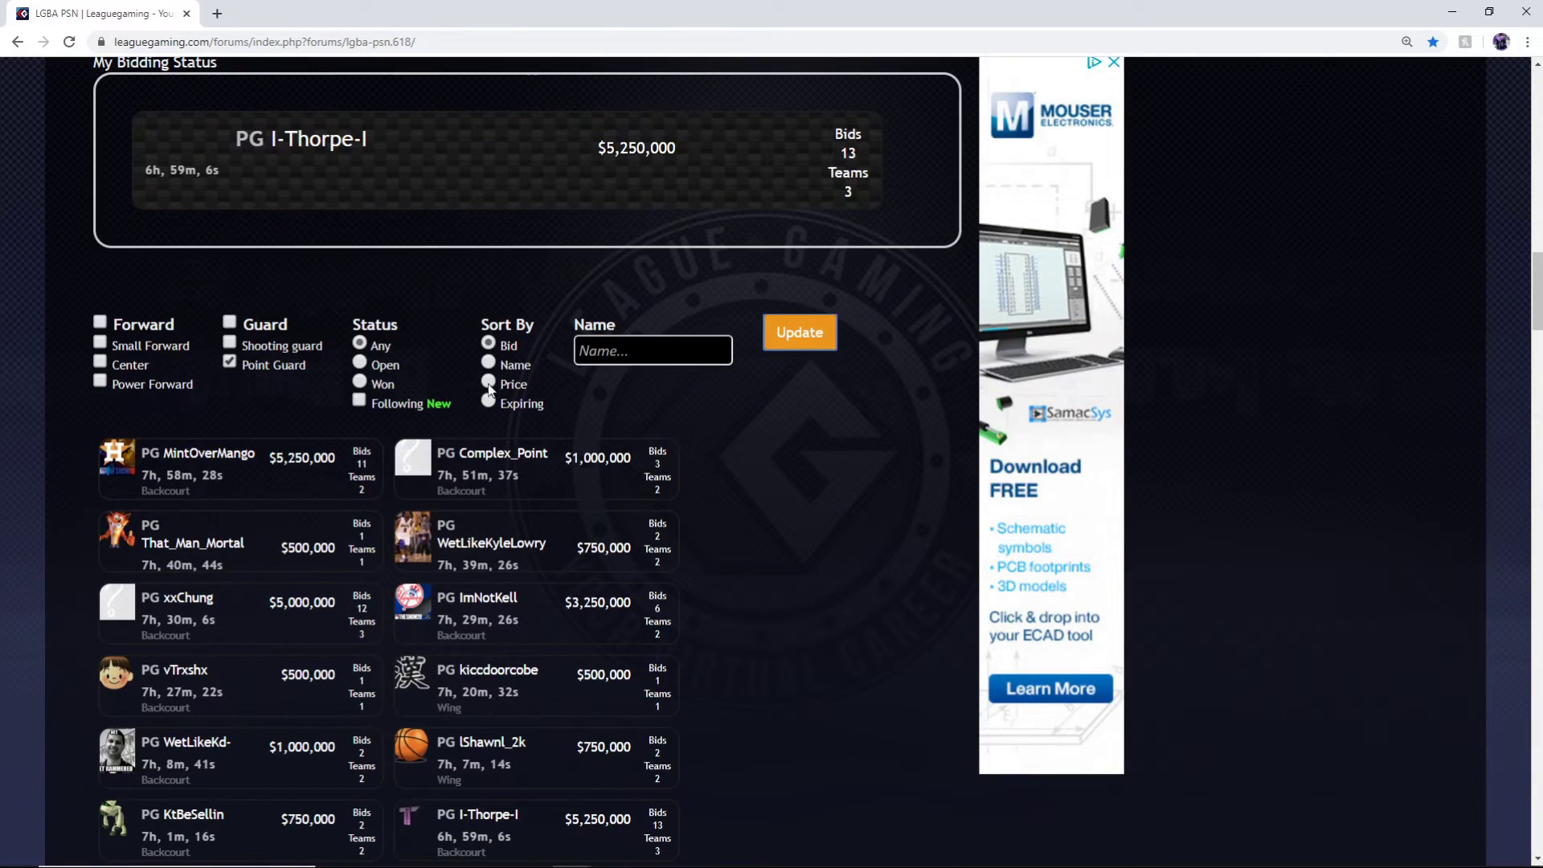
{"action": "left_click", "coordinate": [790, 347]}
{"action": "scroll", "coordinate": [422, 418], "scroll_direction": "down", "scroll_amount": 3}
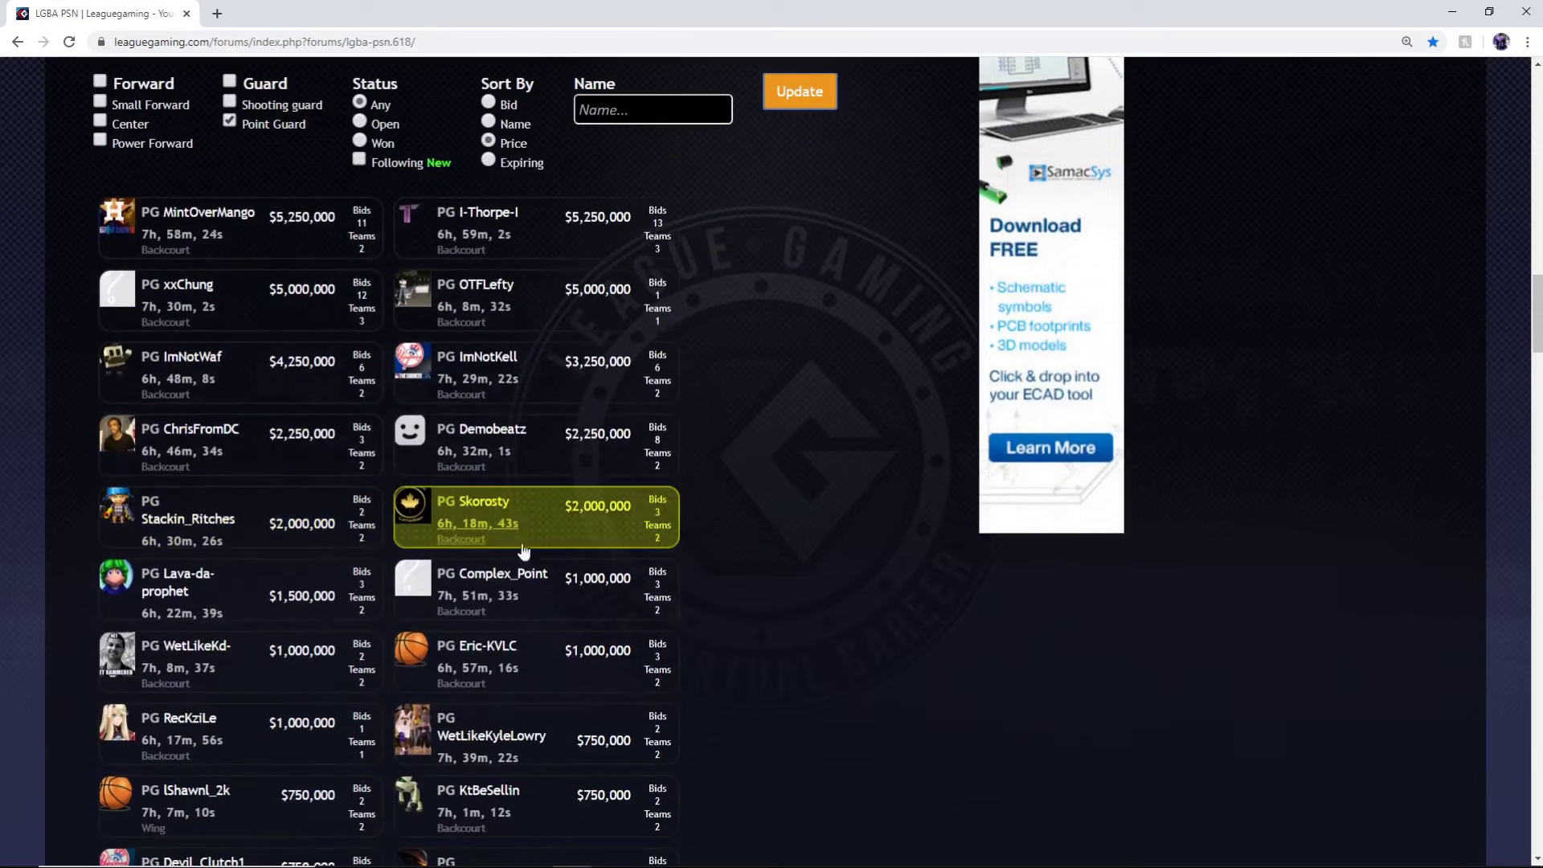
{"action": "scroll", "coordinate": [523, 551], "scroll_direction": "down", "scroll_amount": 6}
{"action": "scroll", "coordinate": [600, 699], "scroll_direction": "up", "scroll_amount": 5}
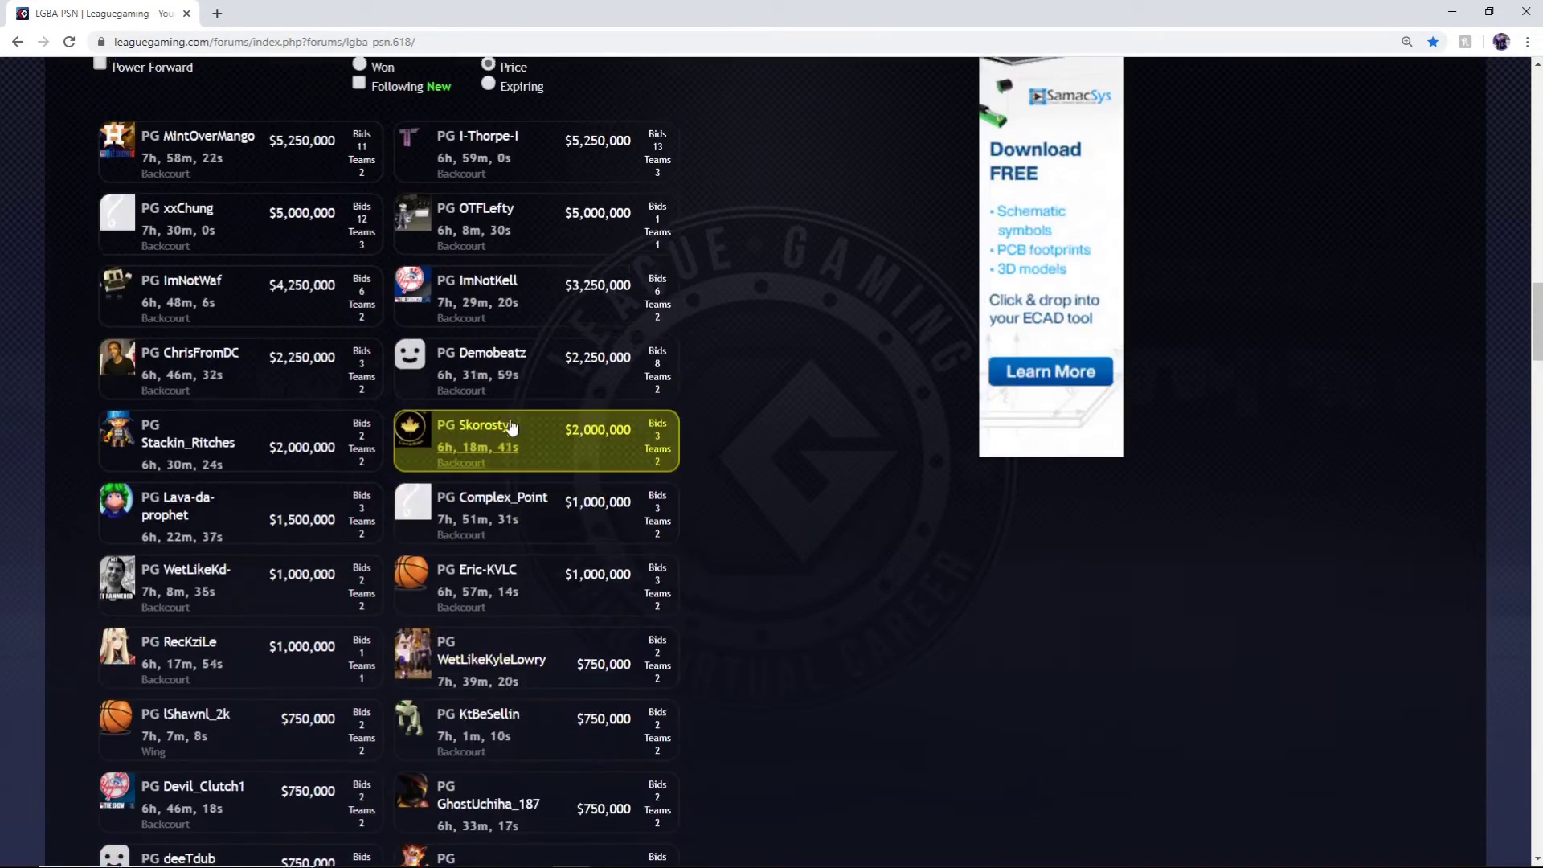
{"action": "scroll", "coordinate": [511, 426], "scroll_direction": "up", "scroll_amount": 5}
{"action": "left_click", "coordinate": [247, 445]}
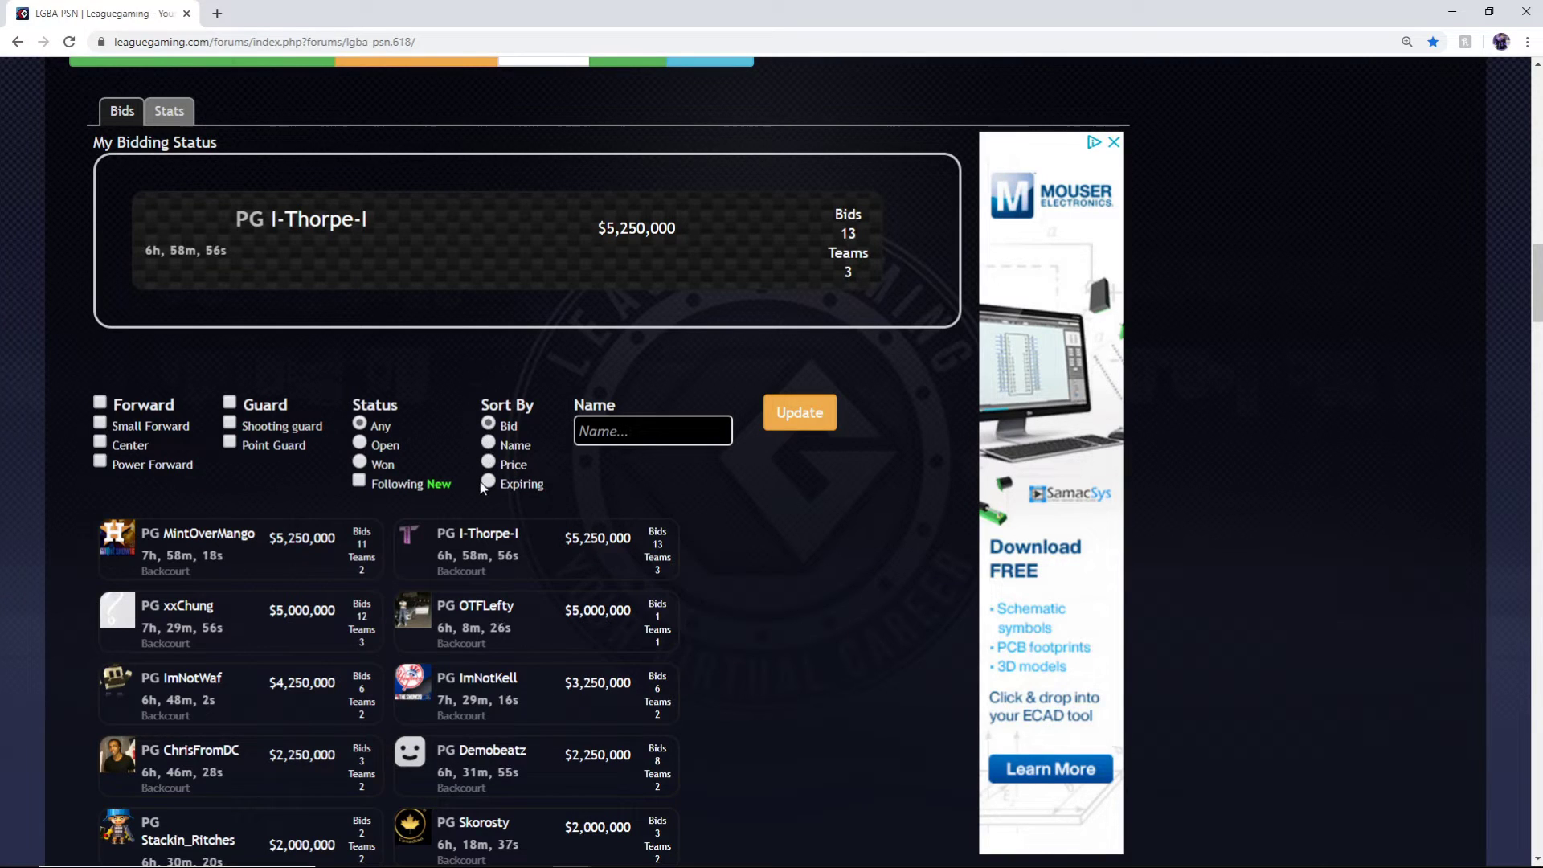
List all players' bids by expiring time, then select Bid as the sort option
{"action": "left_click", "coordinate": [772, 423]}
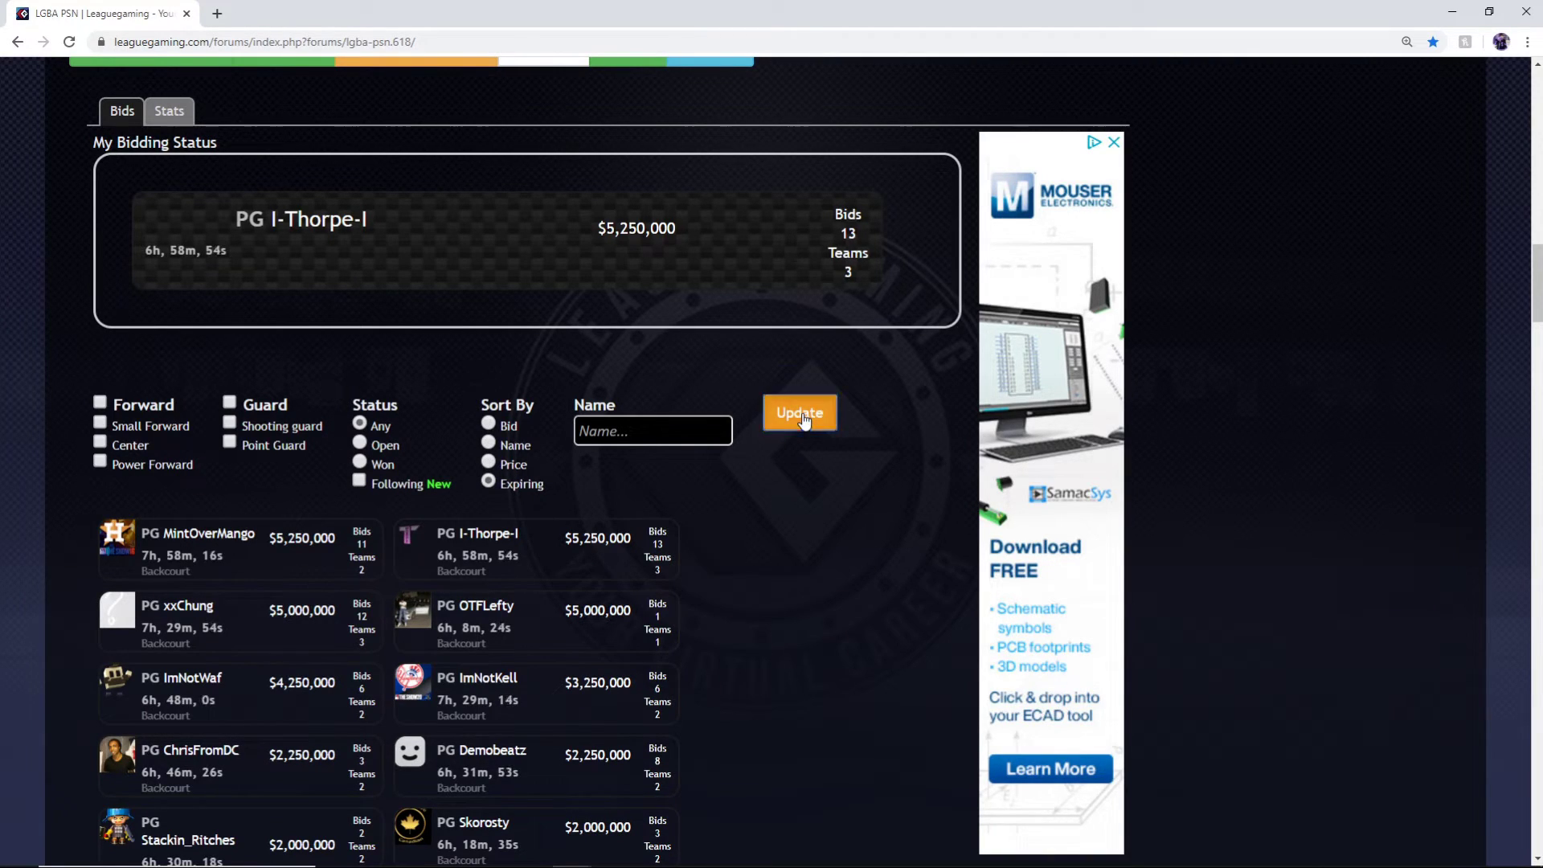
{"action": "scroll", "coordinate": [398, 582], "scroll_direction": "down", "scroll_amount": 2}
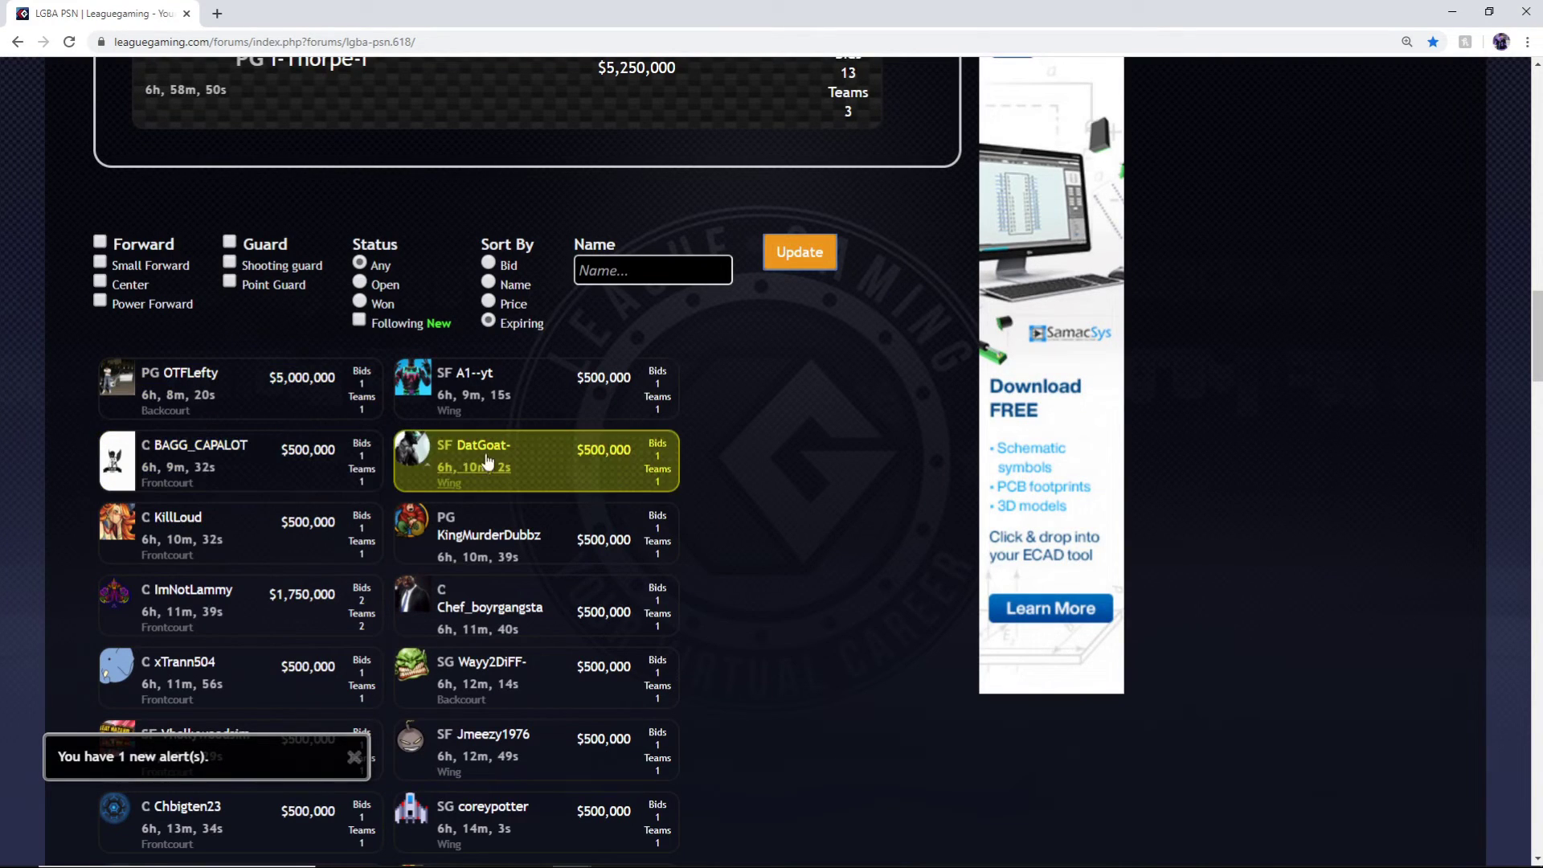
{"action": "scroll", "coordinate": [433, 563], "scroll_direction": "down", "scroll_amount": 1}
{"action": "scroll", "coordinate": [432, 567], "scroll_direction": "down", "scroll_amount": 4}
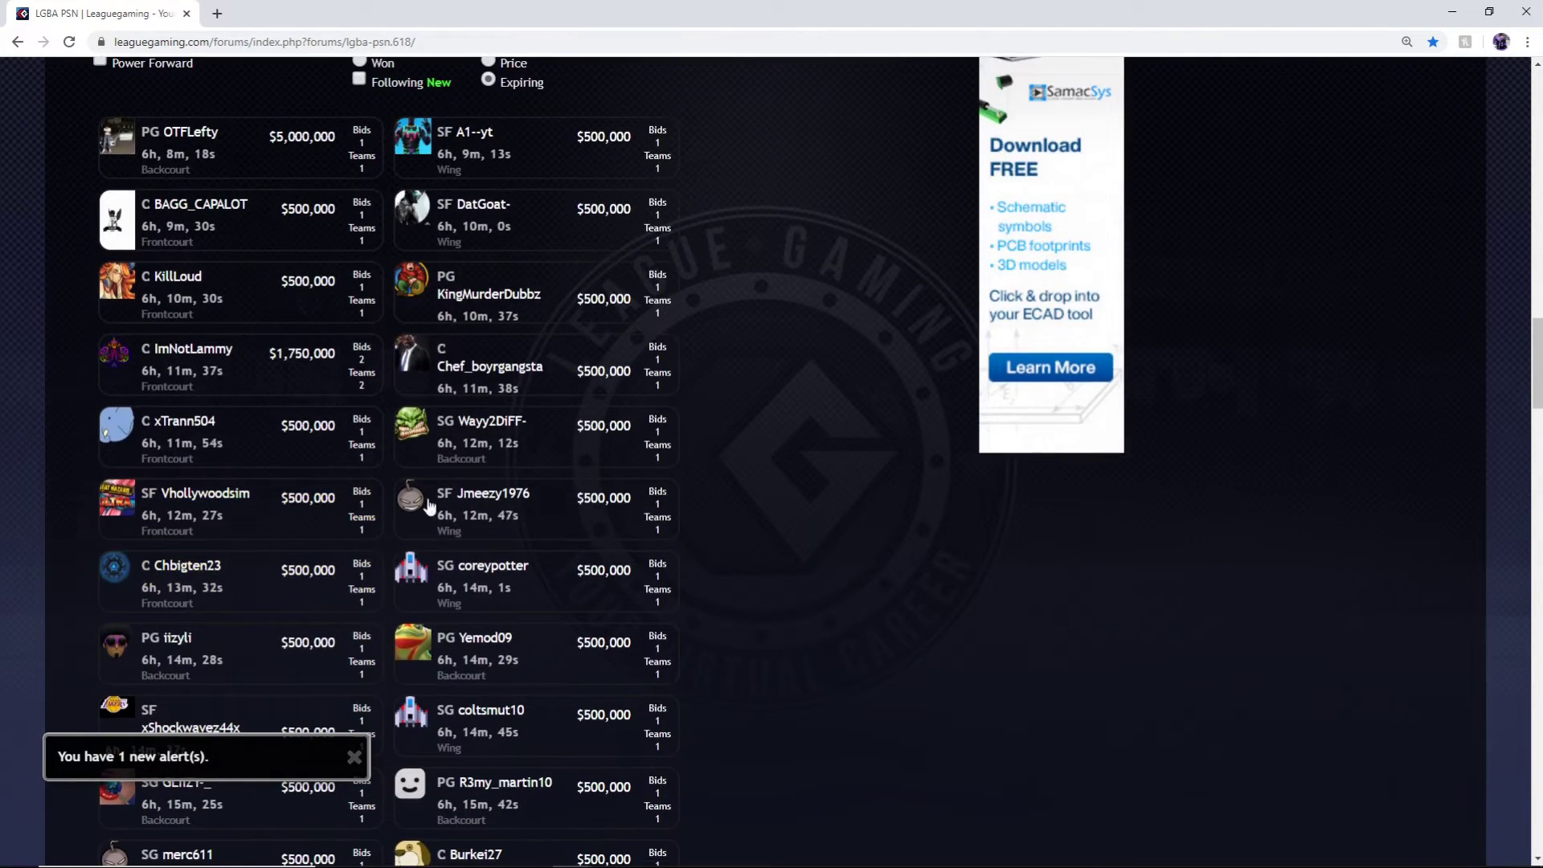
{"action": "scroll", "coordinate": [312, 514], "scroll_direction": "down", "scroll_amount": 2}
{"action": "scroll", "coordinate": [265, 361], "scroll_direction": "up", "scroll_amount": 5}
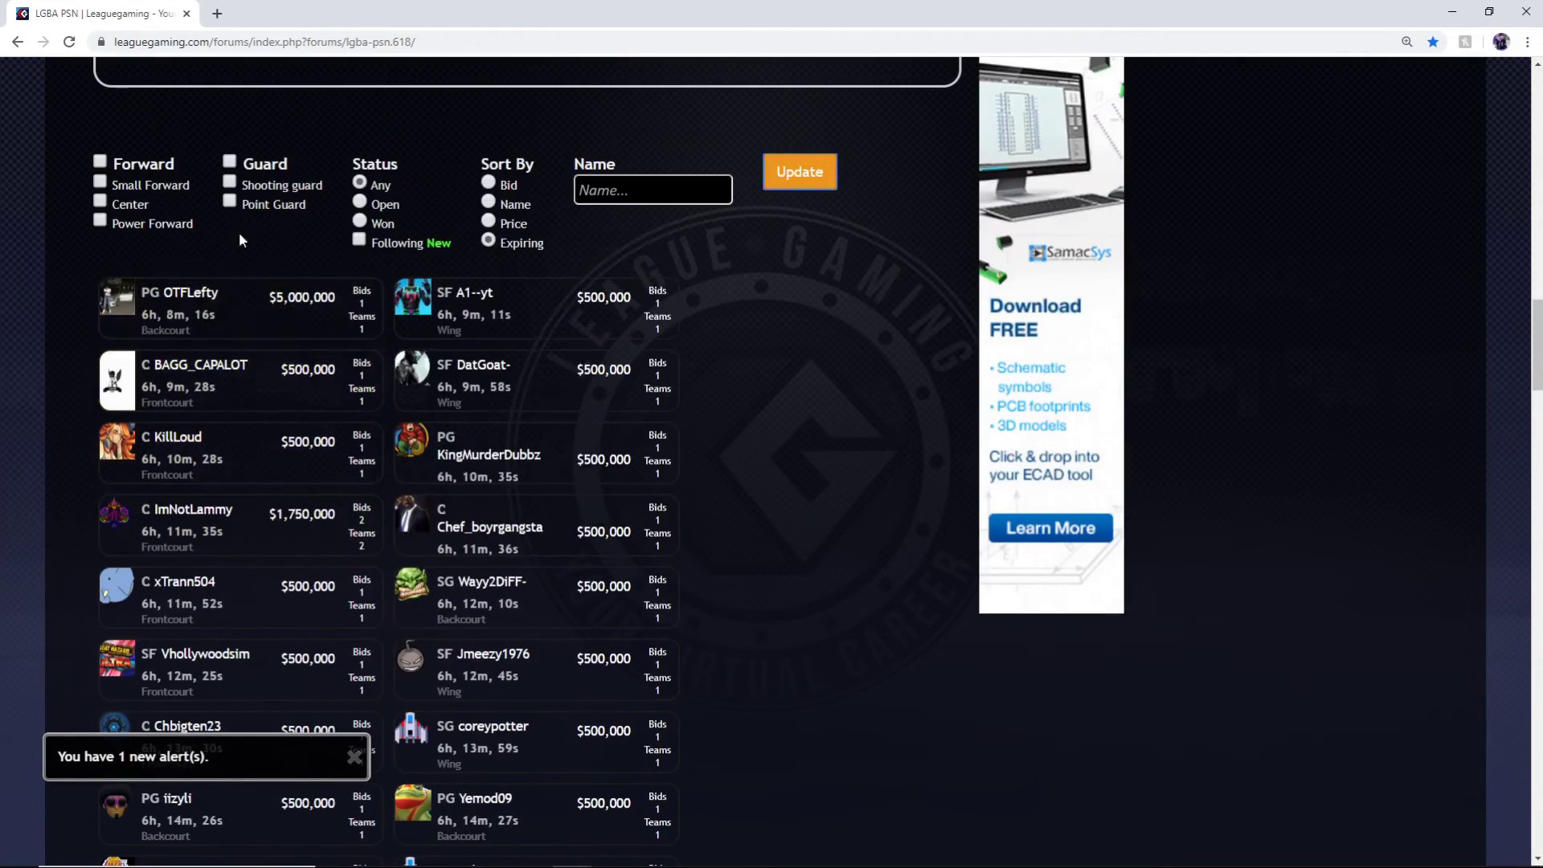
{"action": "scroll", "coordinate": [232, 320], "scroll_direction": "up", "scroll_amount": 1}
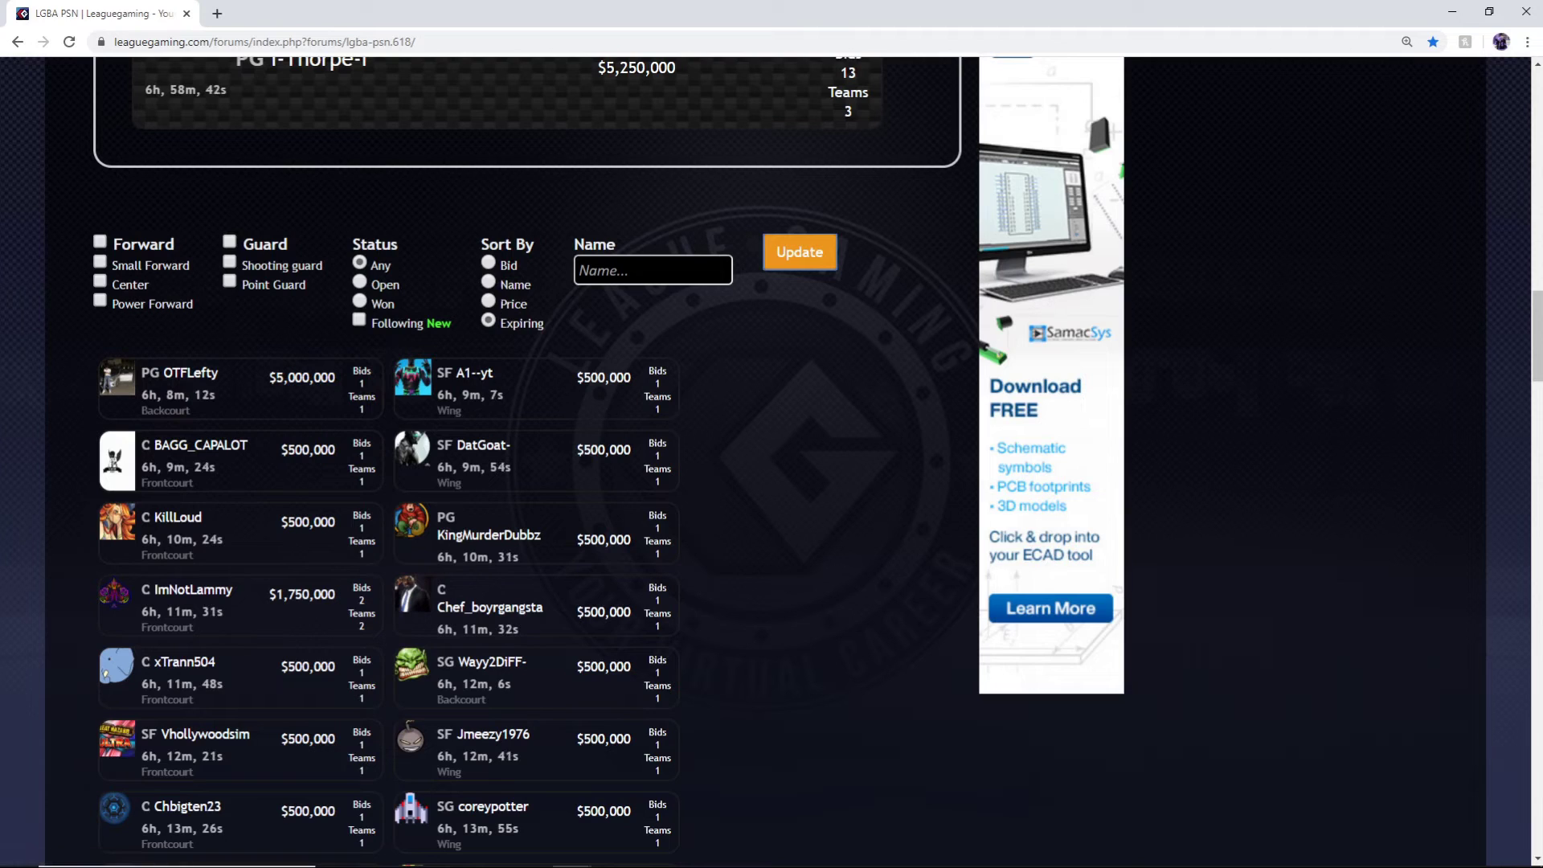
{"action": "left_click", "coordinate": [490, 266]}
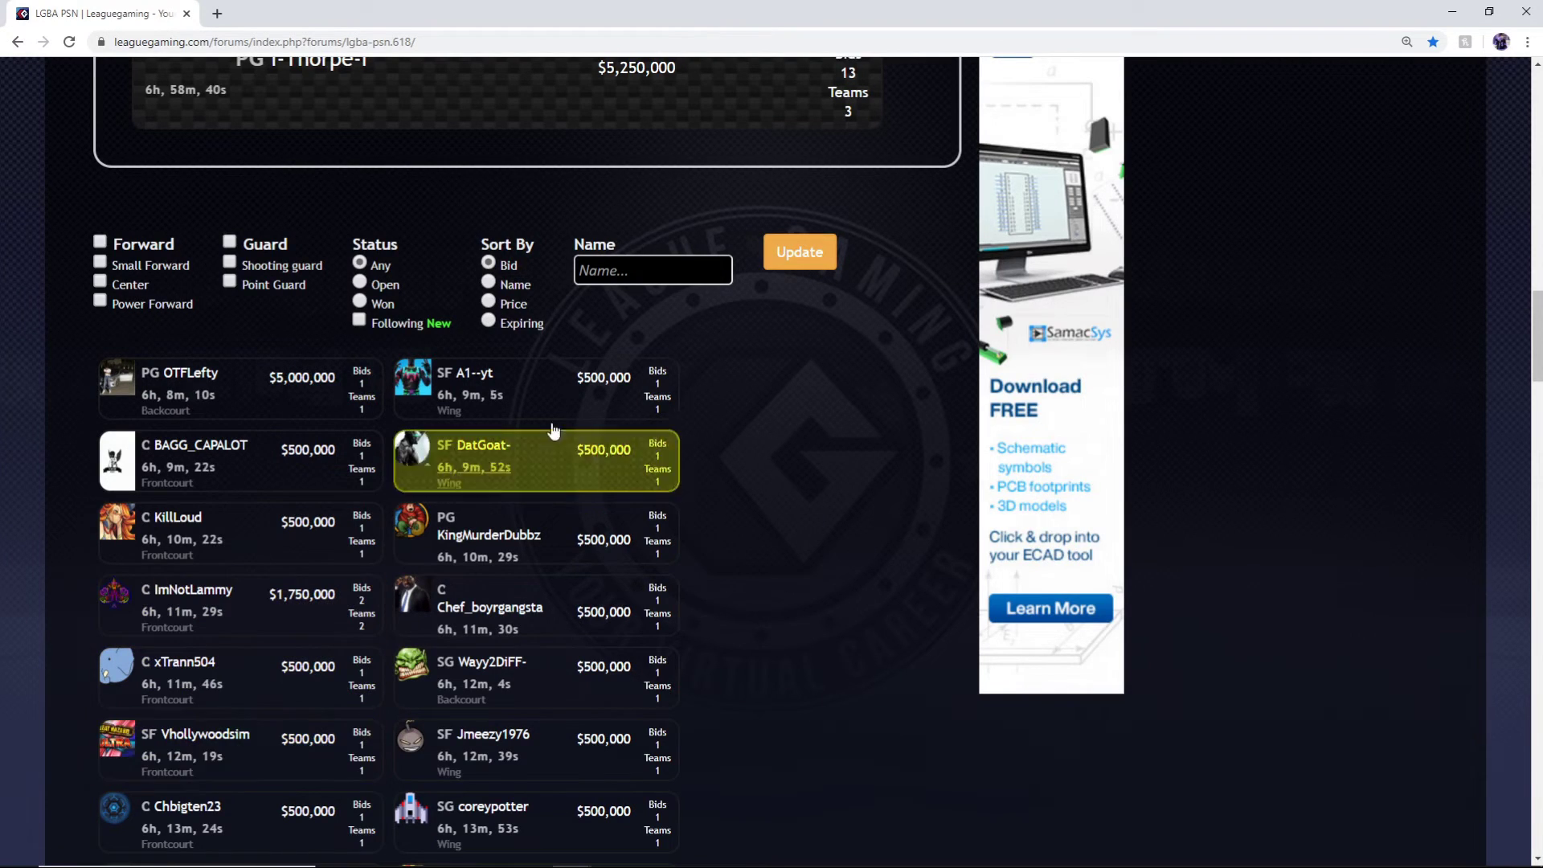
Sort the bid list by bid amount, view your own bid history, then select Price sorting and update
{"action": "left_click", "coordinate": [798, 277]}
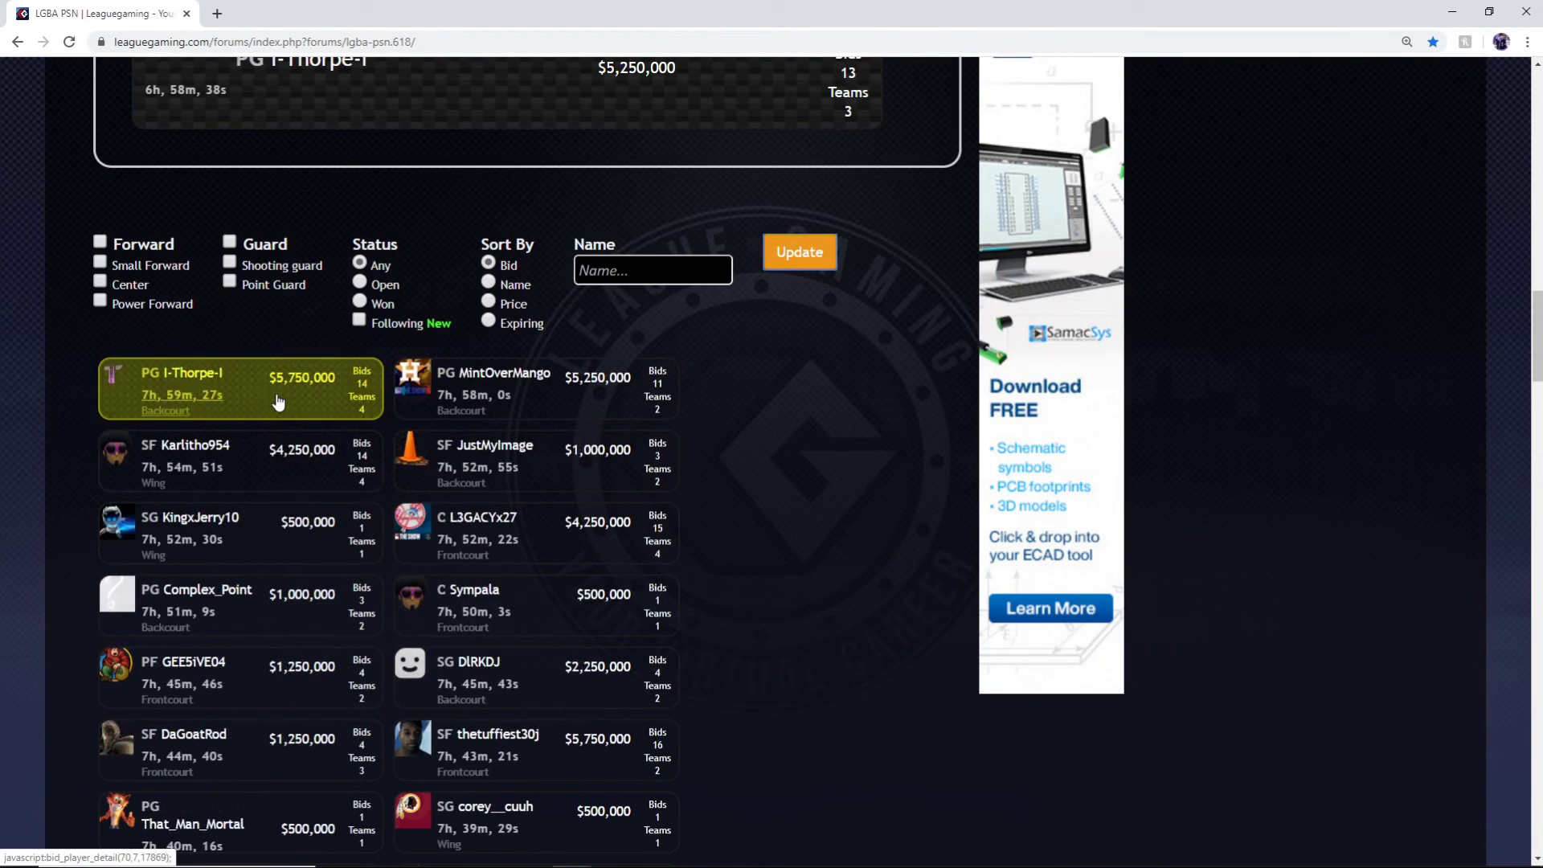
{"action": "left_click", "coordinate": [282, 399]}
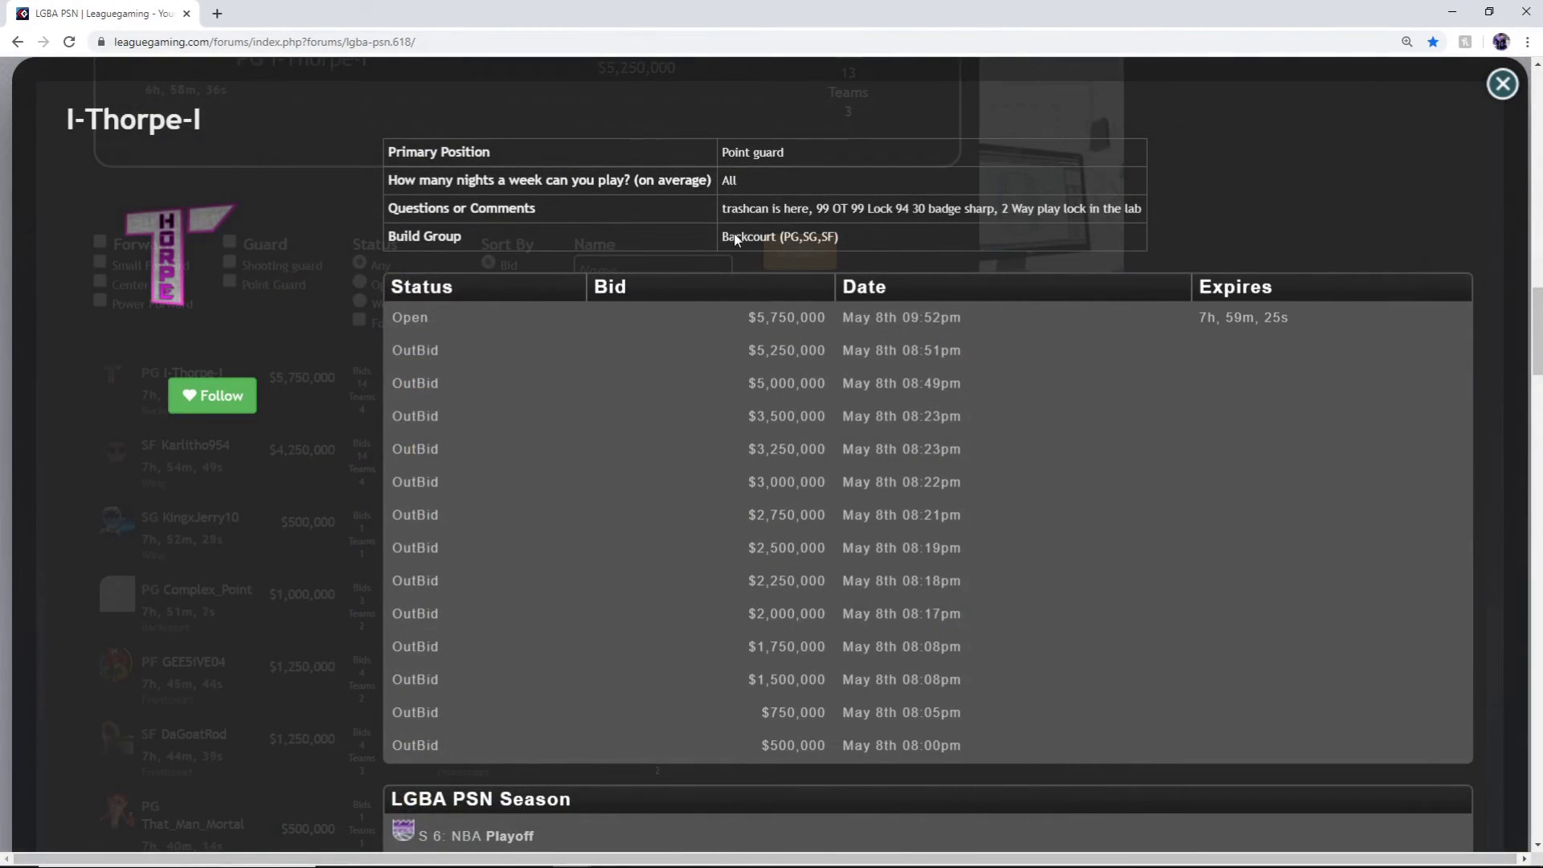
{"action": "left_click", "coordinate": [1502, 83]}
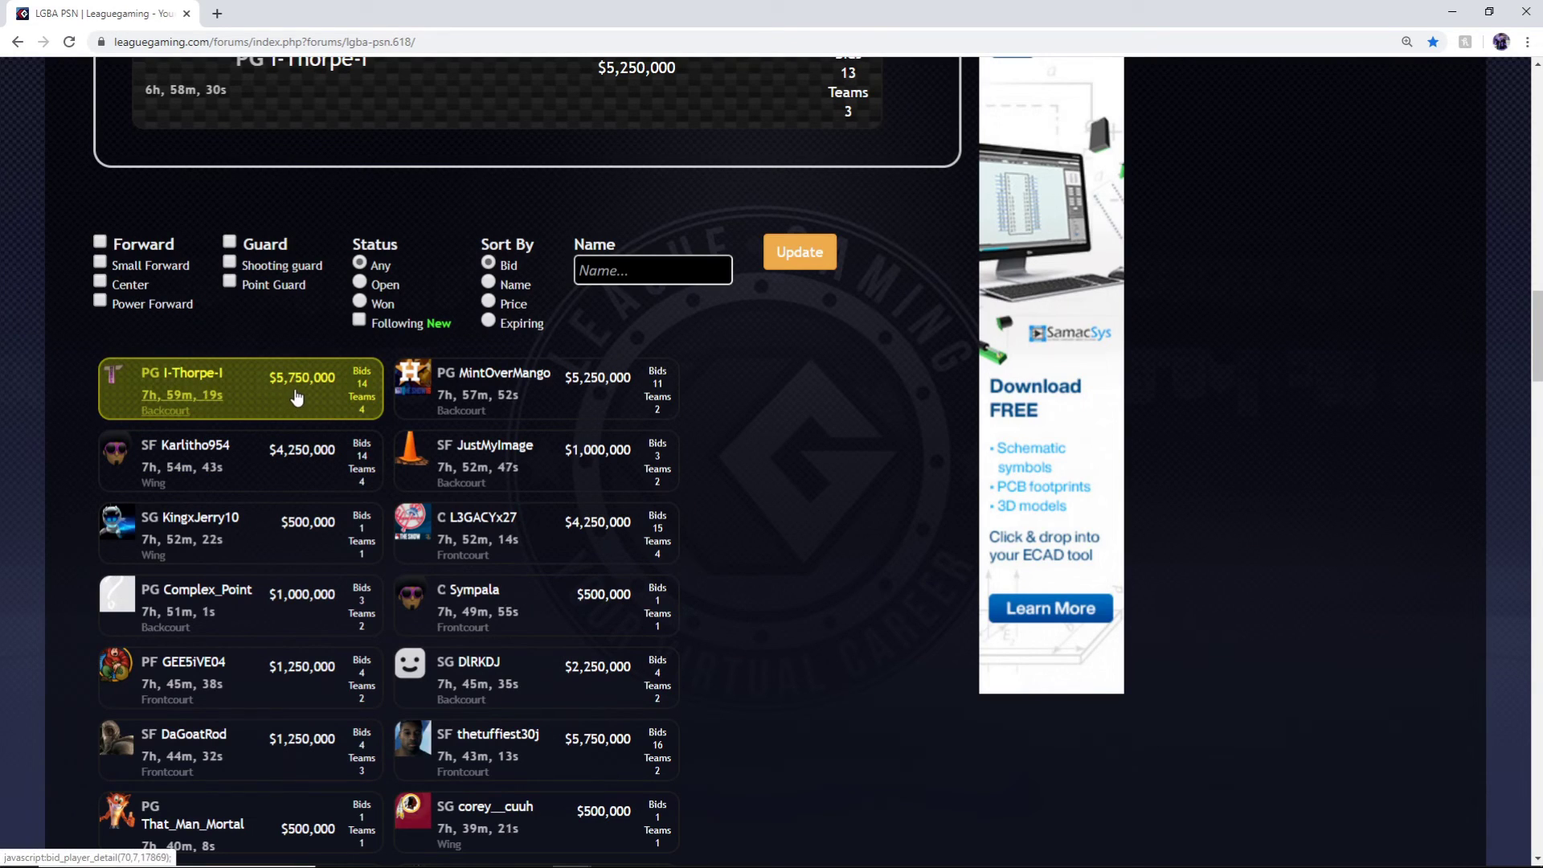
{"action": "left_click", "coordinate": [800, 269]}
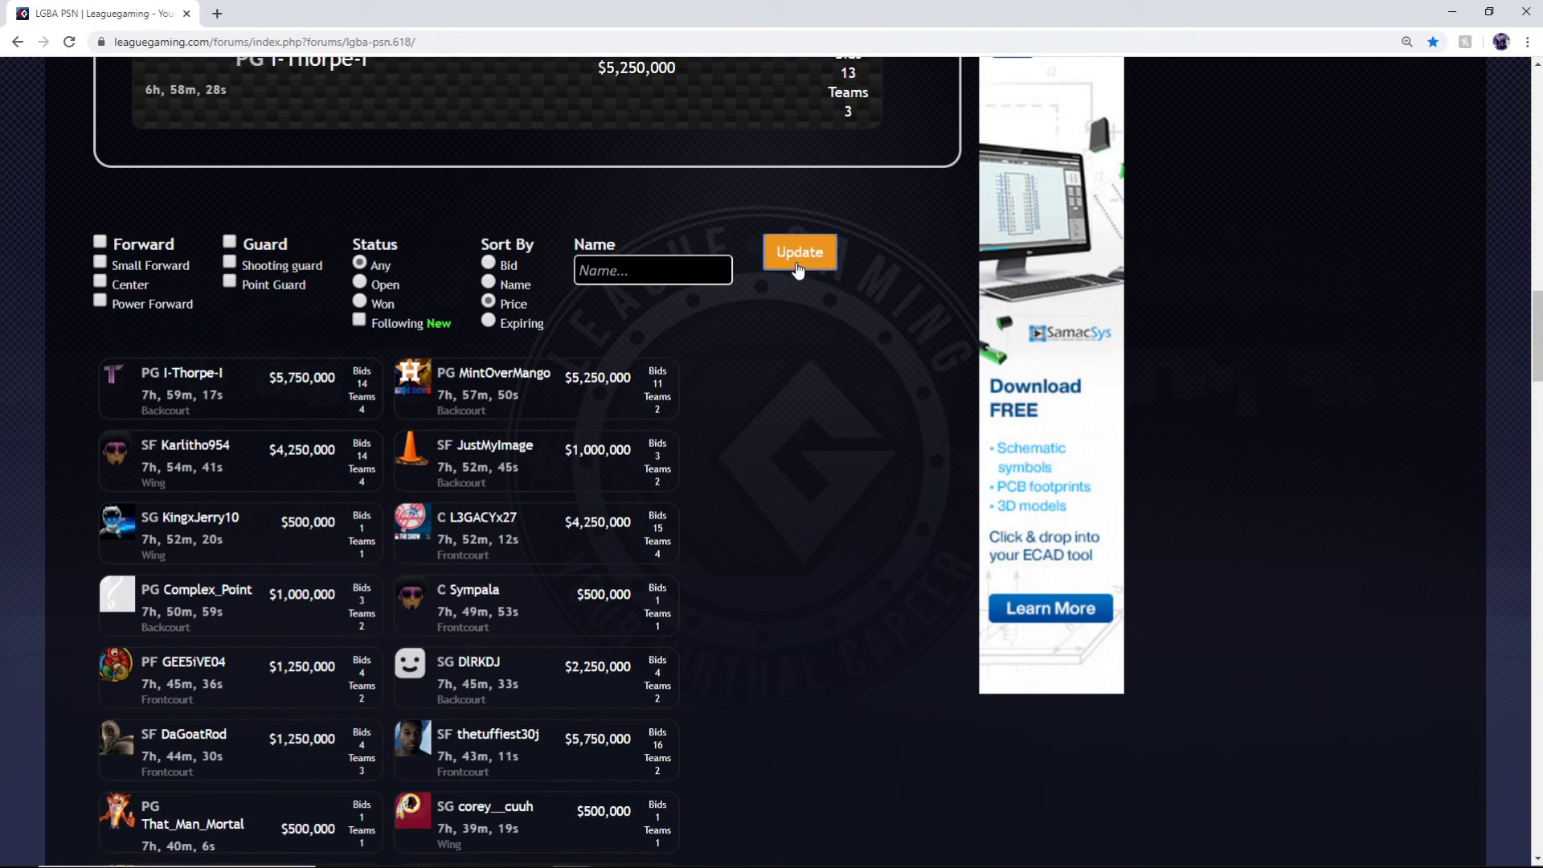